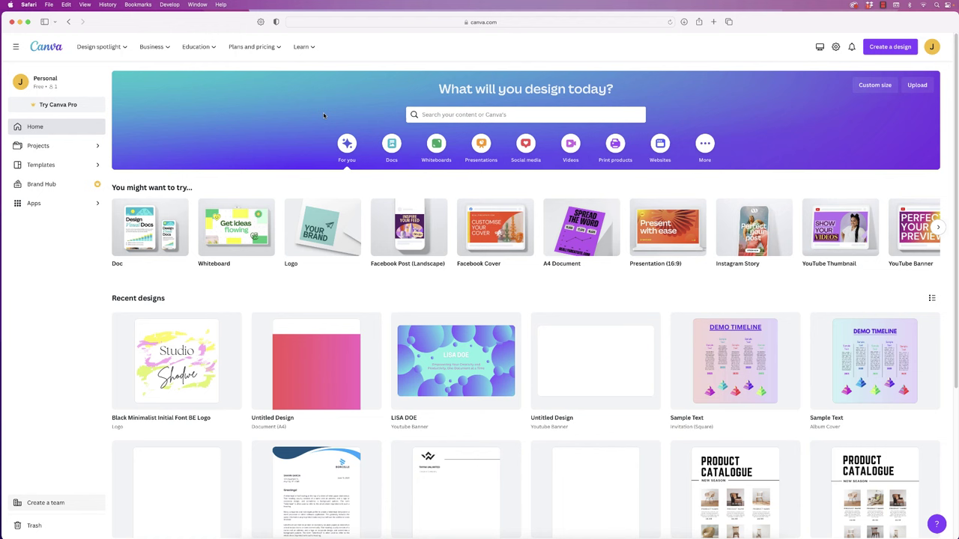
- Create a blank A4 document and insert a plain table of three columns and four rows, searching the elements for TABLE
click(882, 49)
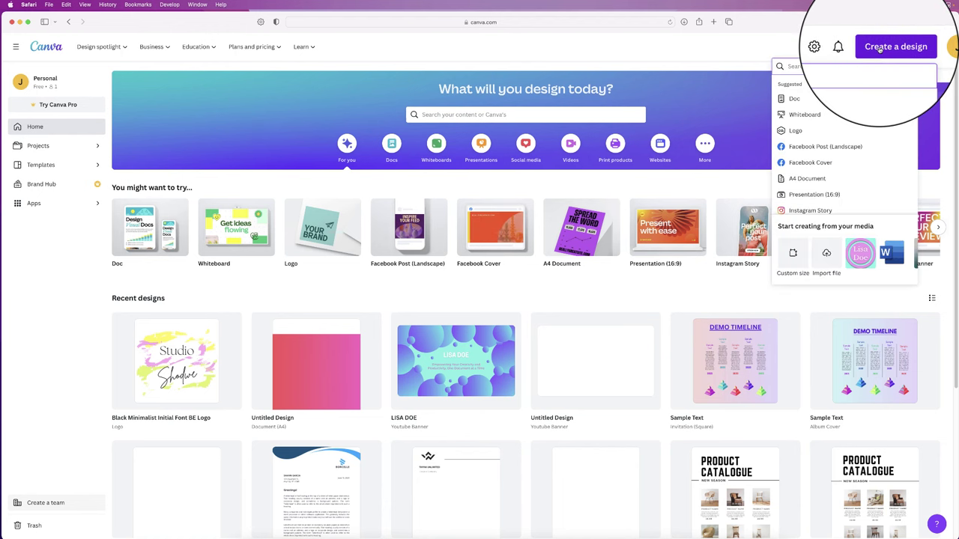
click(799, 181)
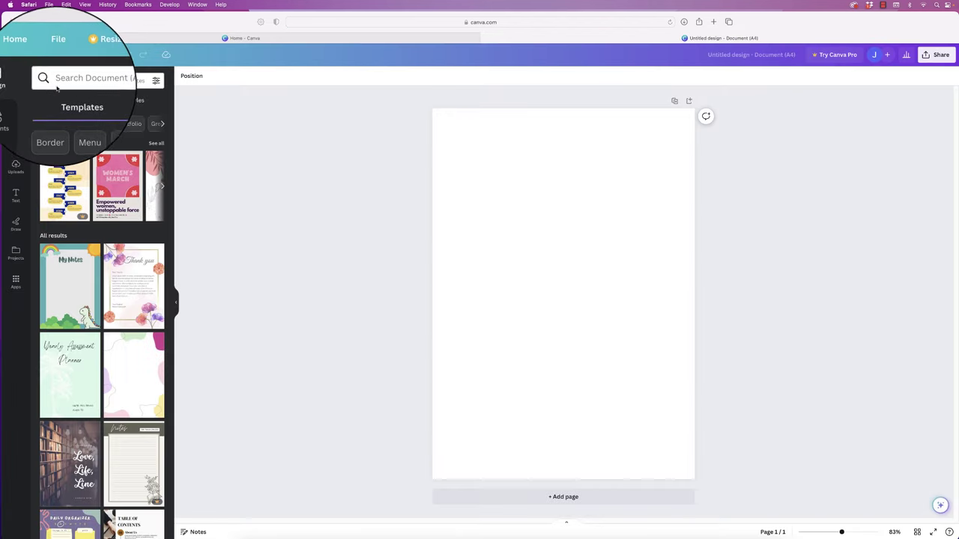
click(15, 109)
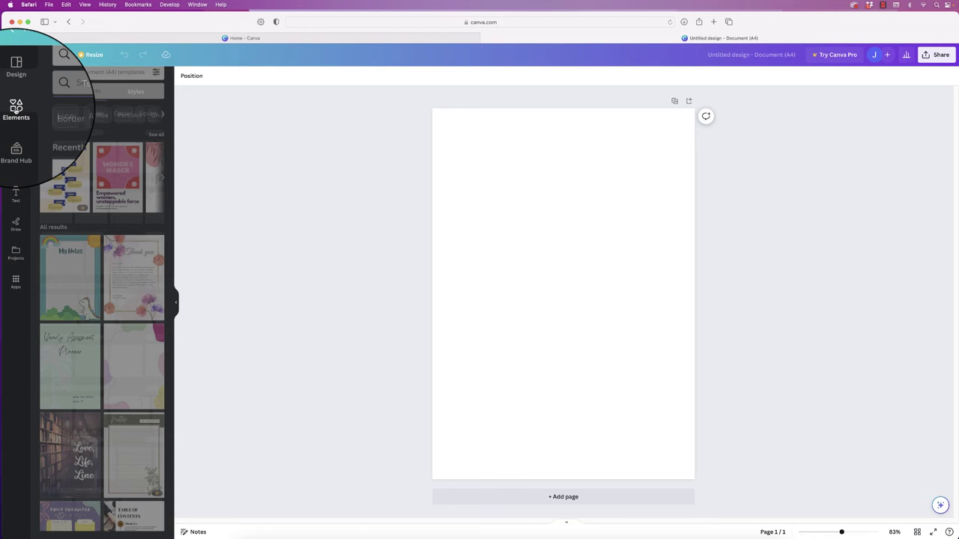
click(66, 80)
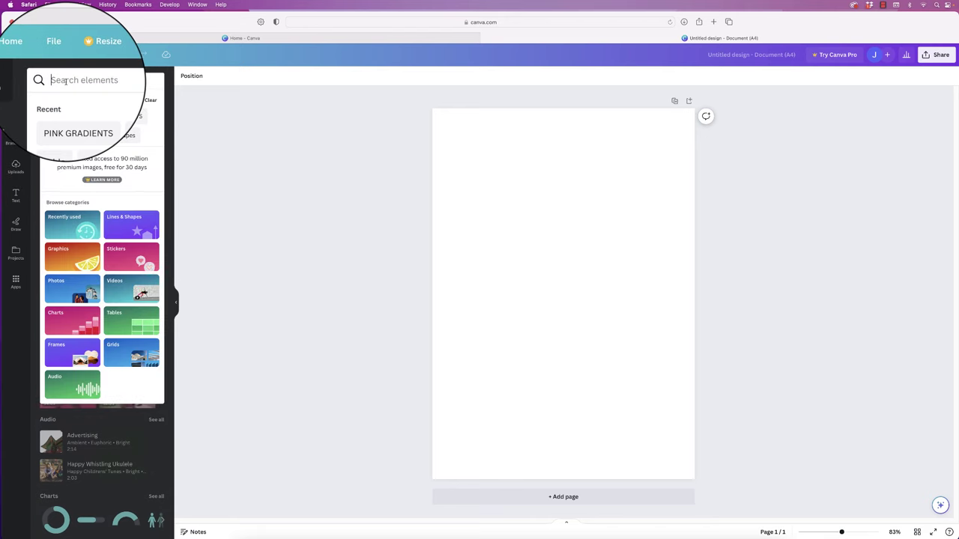
text(TABLE)
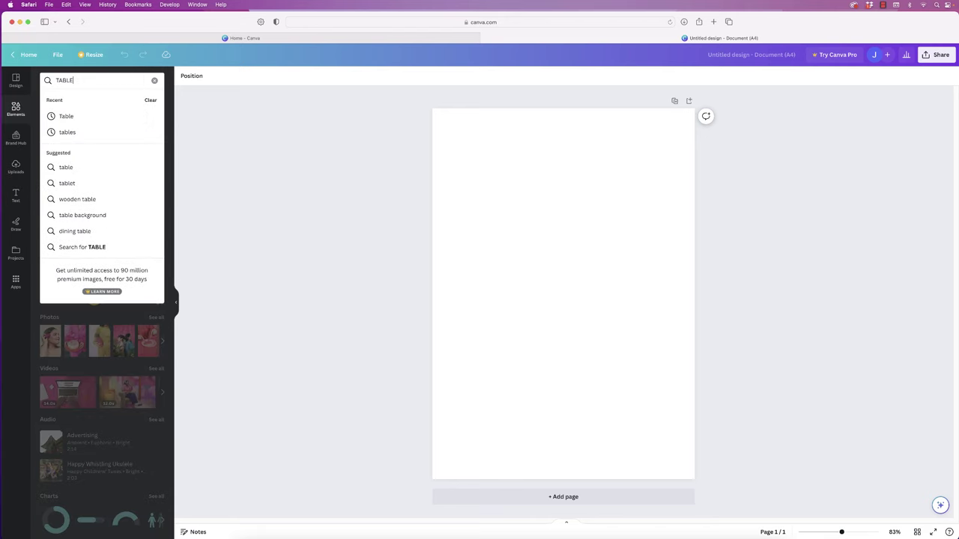
key(Return)
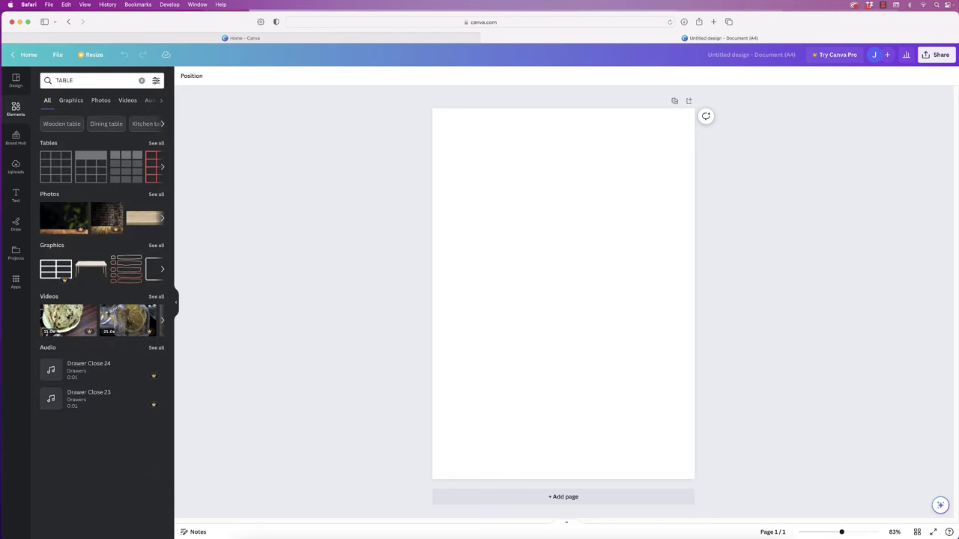
click(57, 169)
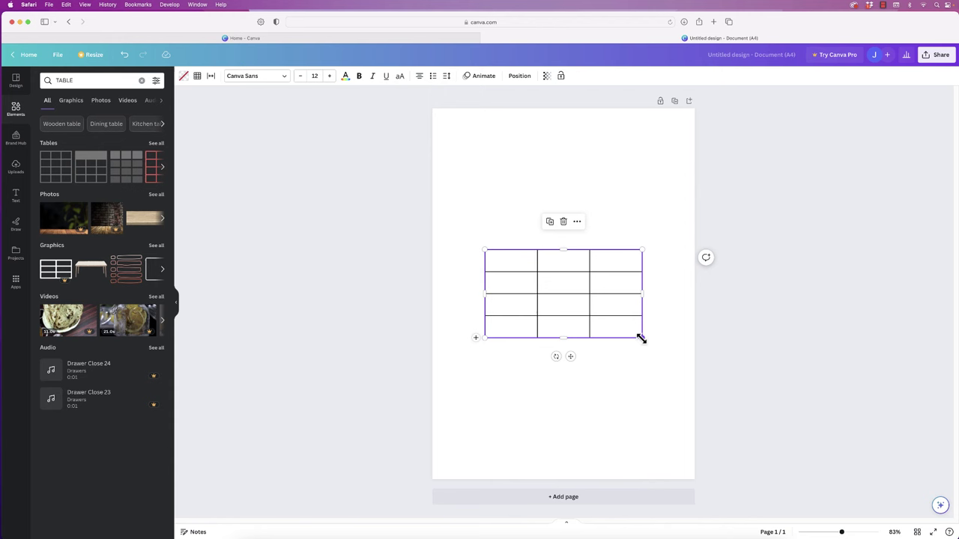
- Widen the table on both sides so it nearly spans the page with equal side margins
drag(641, 337, 668, 336)
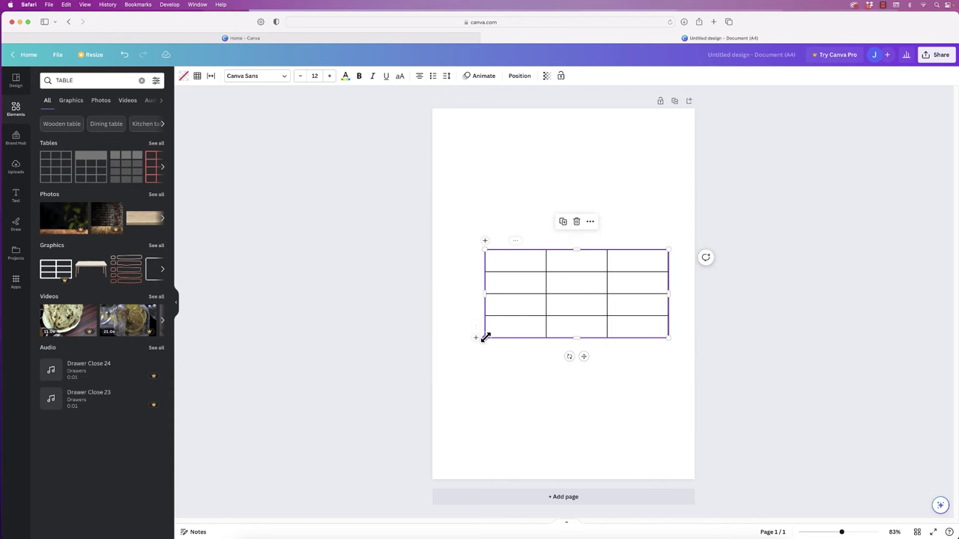
drag(484, 337, 463, 339)
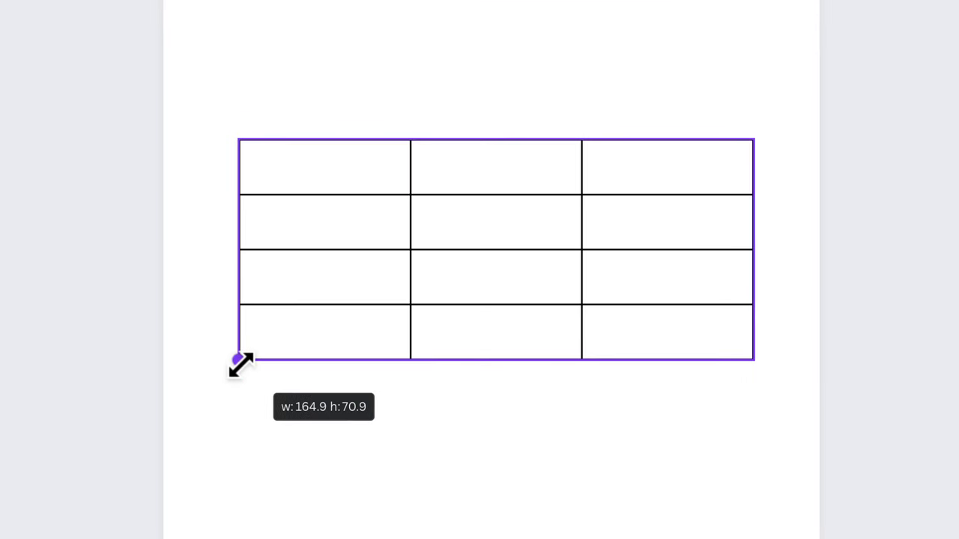
mouse_move(240, 364)
mouse_down()
mouse_move(252, 364)
mouse_move(235, 362)
mouse_up()
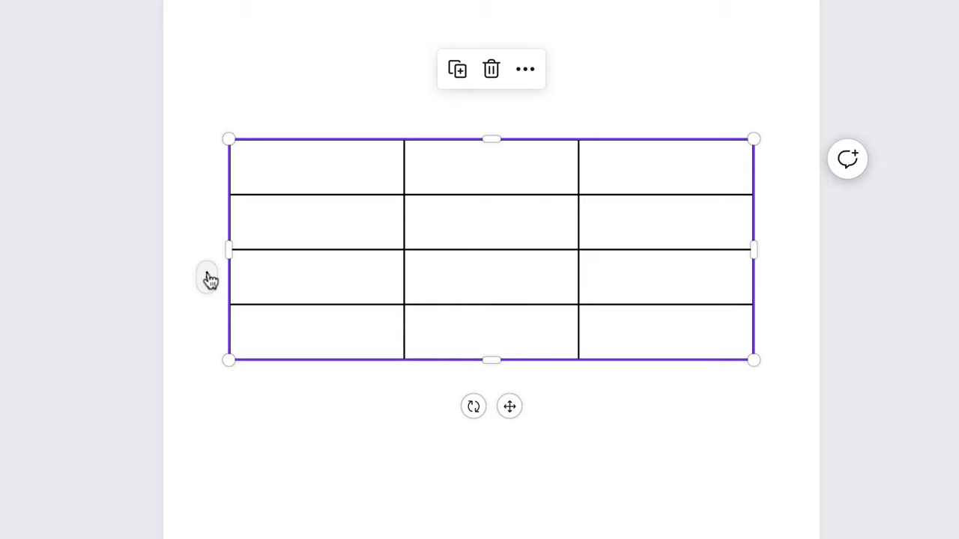
click(216, 463)
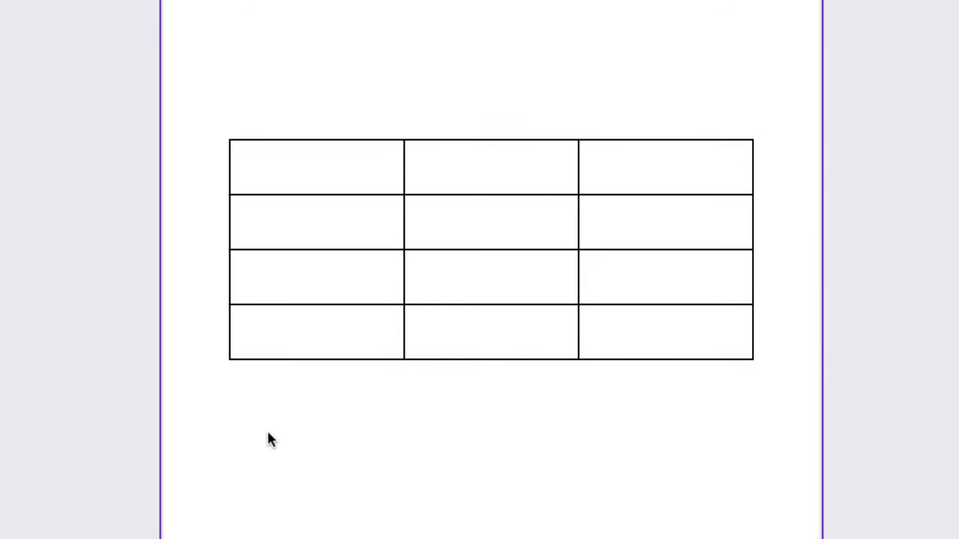
- Add four rows to the table below its fourth row, making eight rows
click(257, 357)
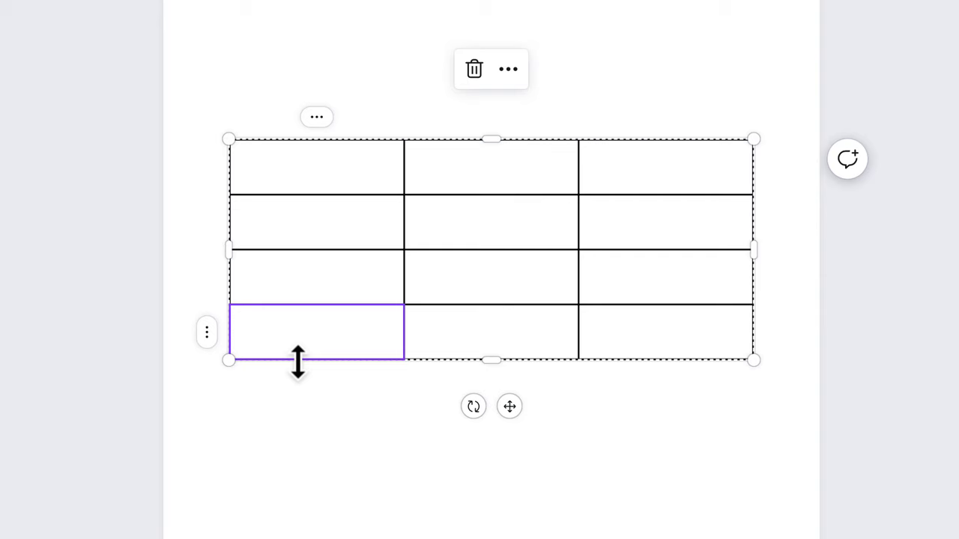
click(424, 361)
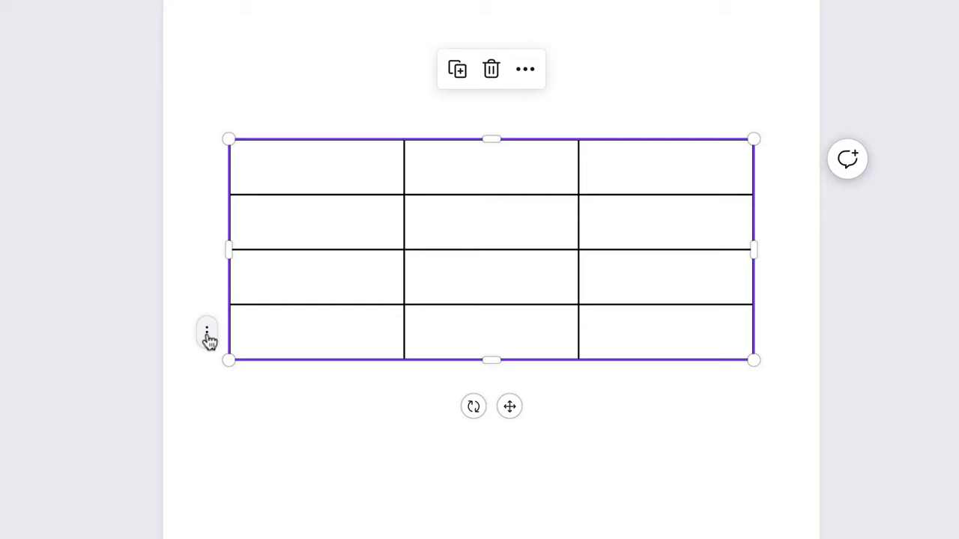
click(207, 334)
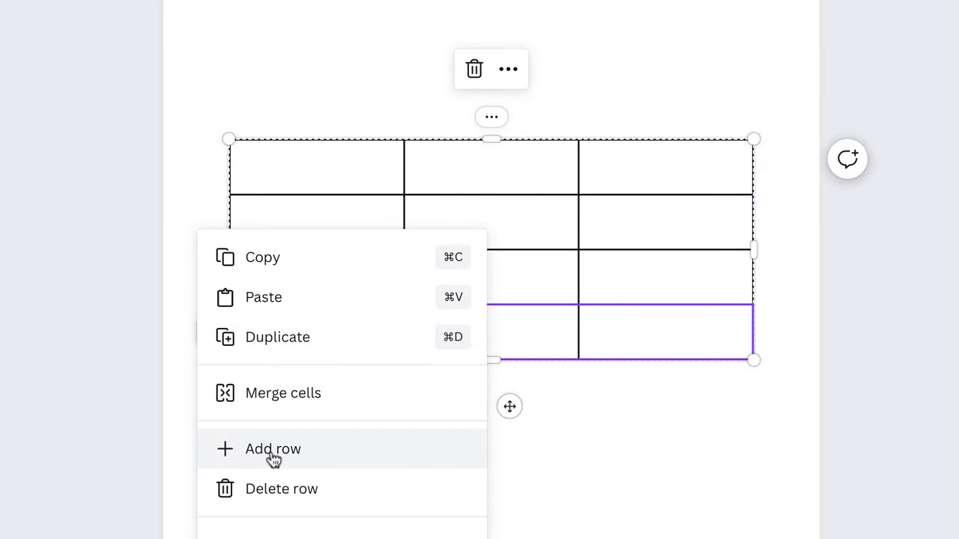
click(273, 458)
click(211, 336)
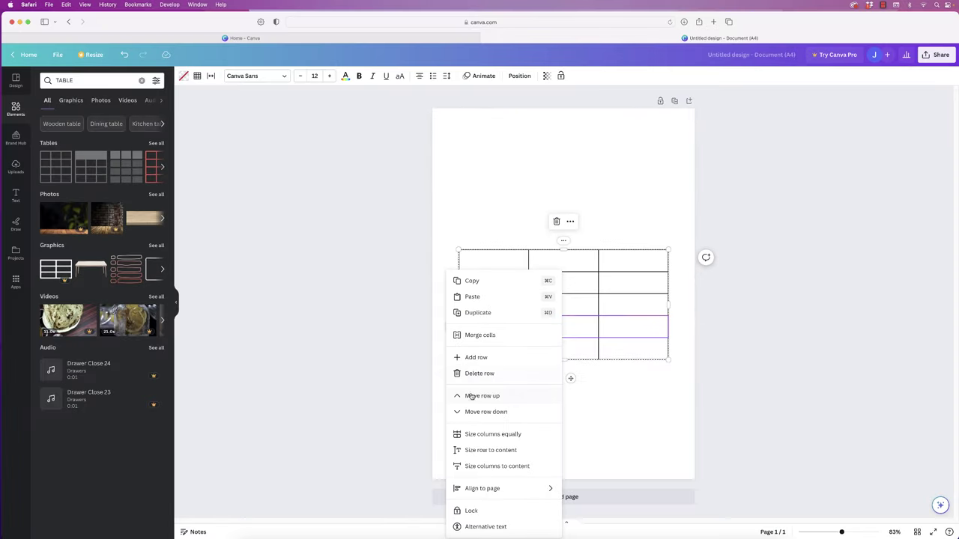
click(477, 357)
click(450, 327)
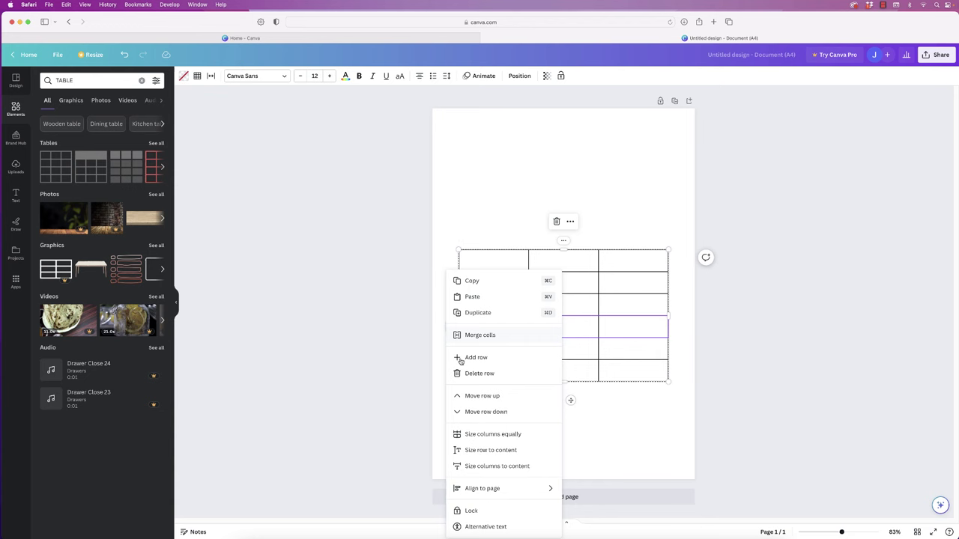
click(472, 359)
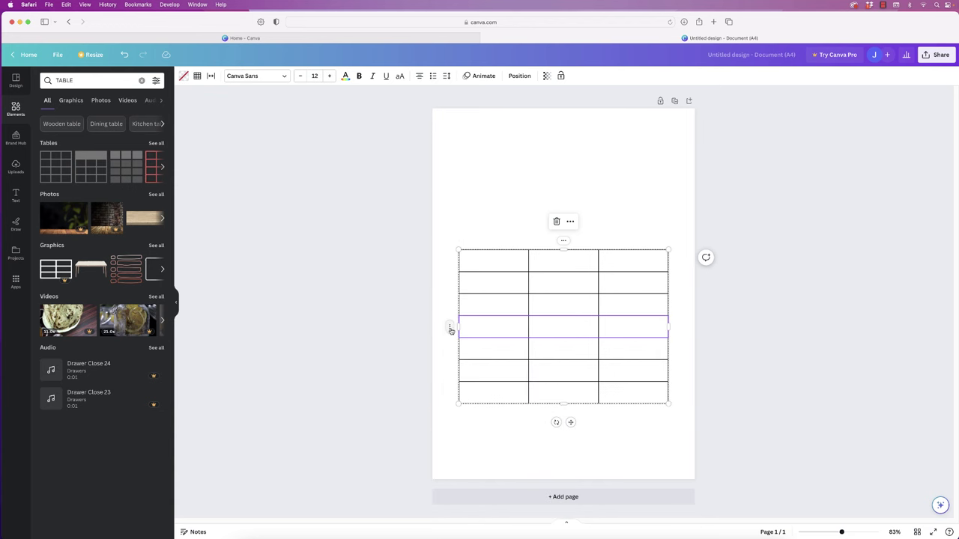
click(449, 327)
click(476, 358)
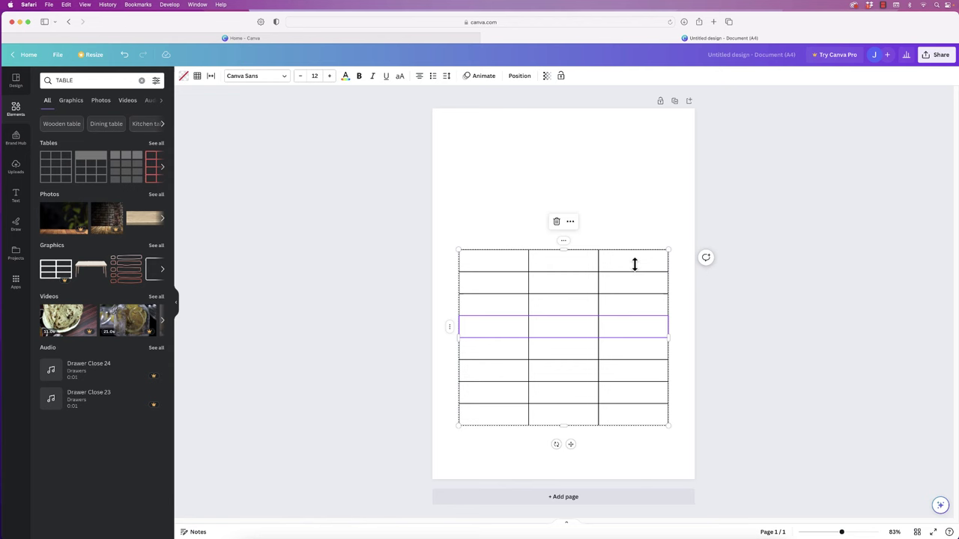
- Add five columns to the table beside its second column, making an eight-by-eight grid
click(552, 261)
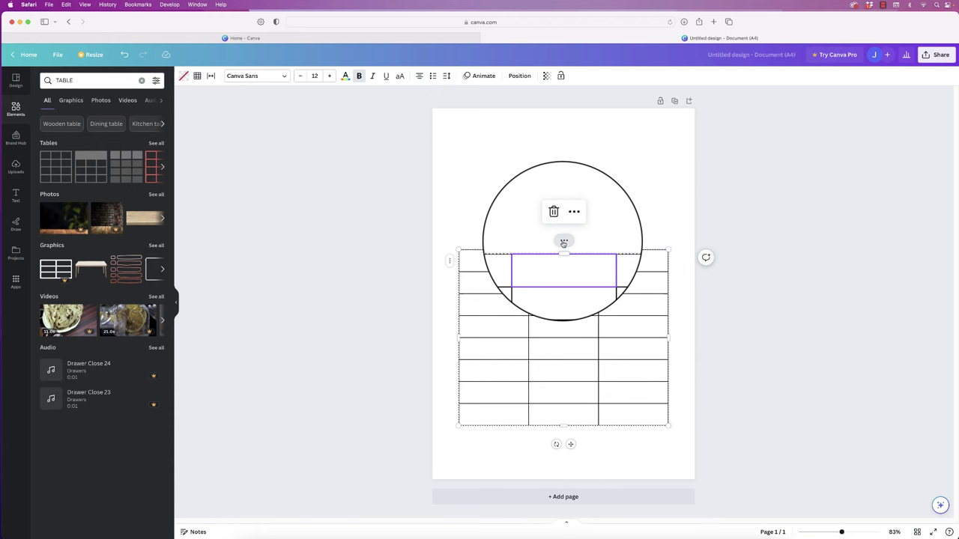
right_click(564, 243)
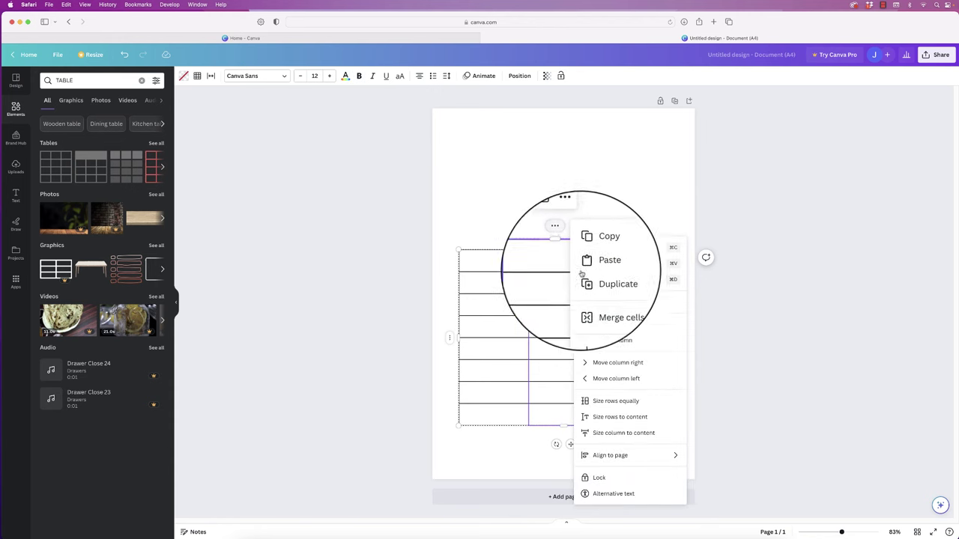
click(592, 323)
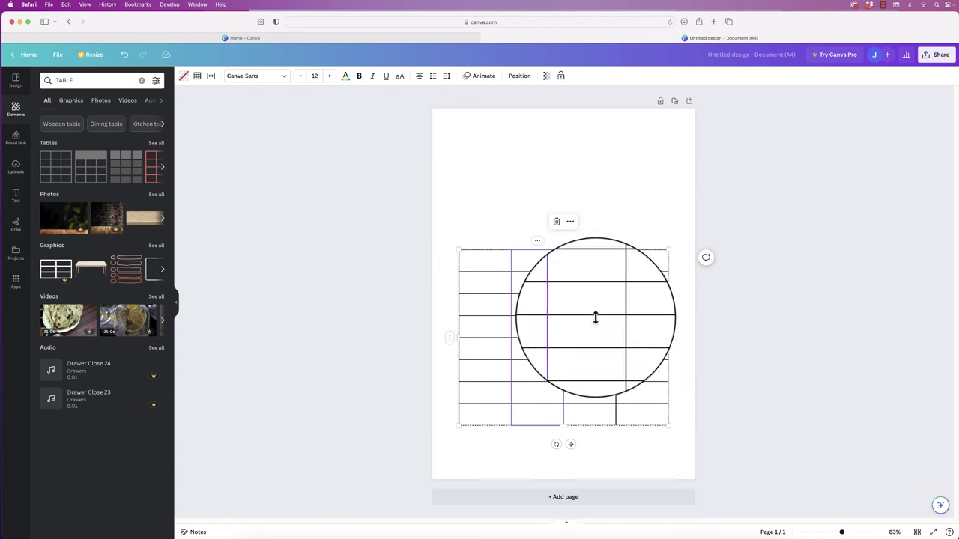
right_click(539, 241)
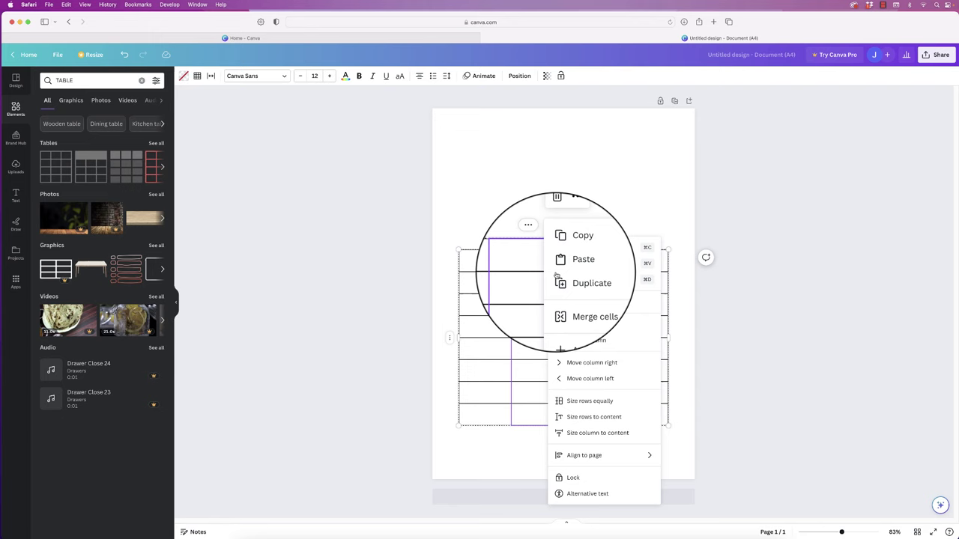
click(578, 324)
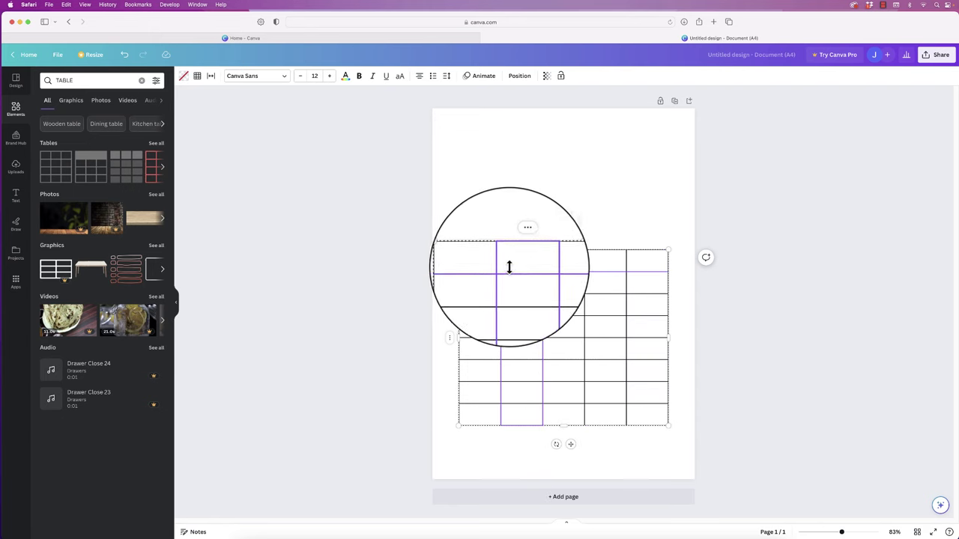
right_click(526, 242)
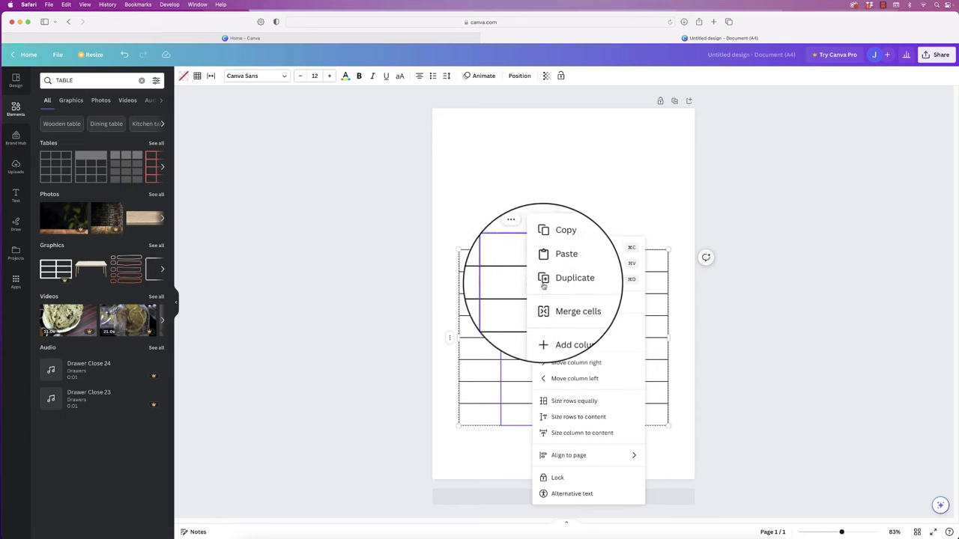
click(554, 322)
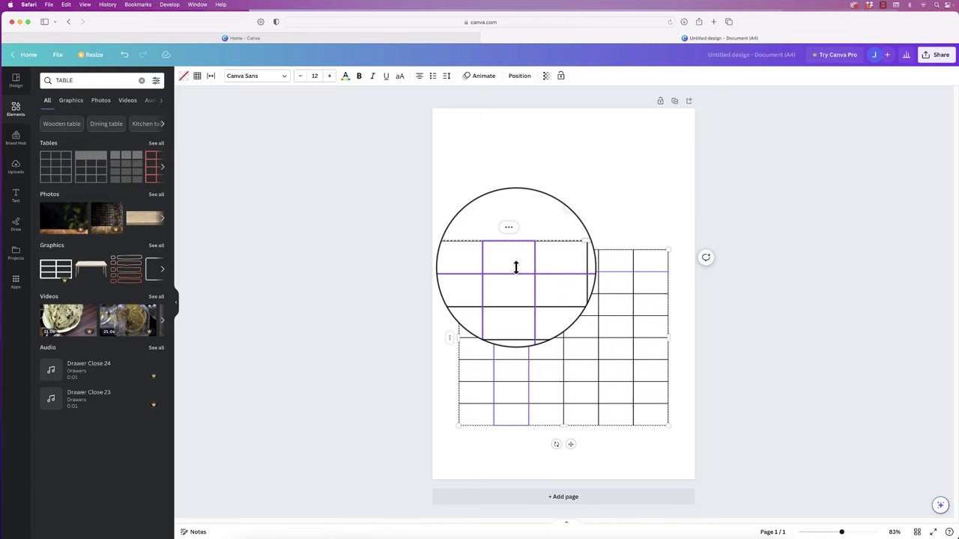
right_click(515, 242)
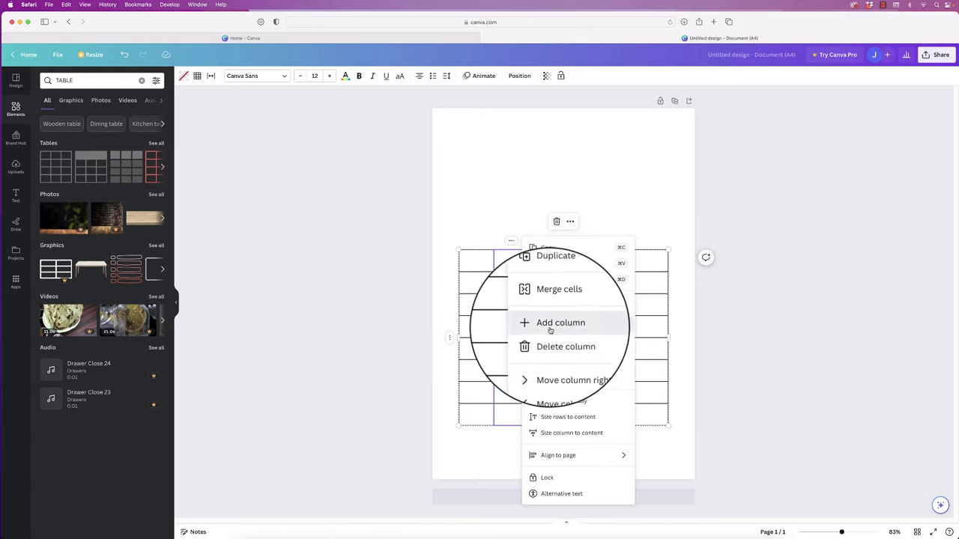
click(550, 329)
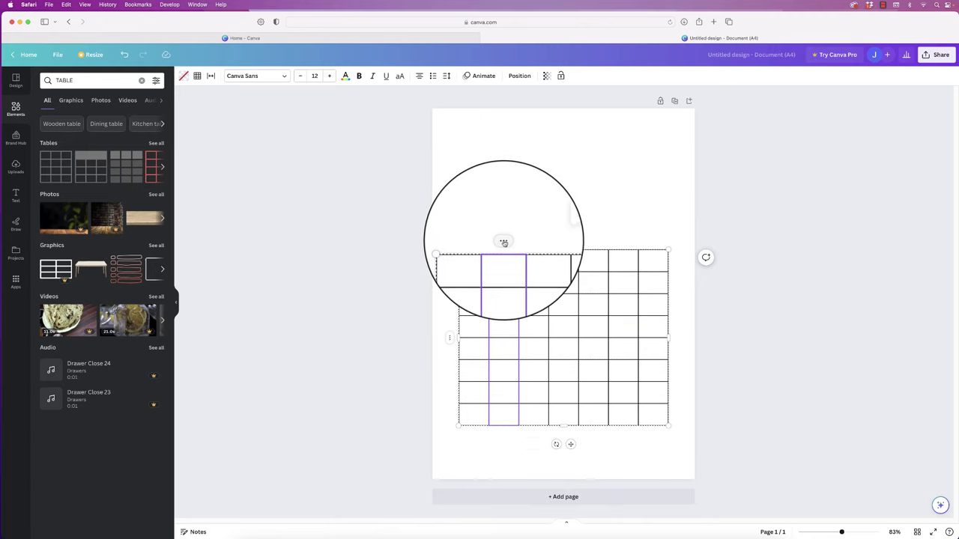
right_click(504, 242)
click(539, 324)
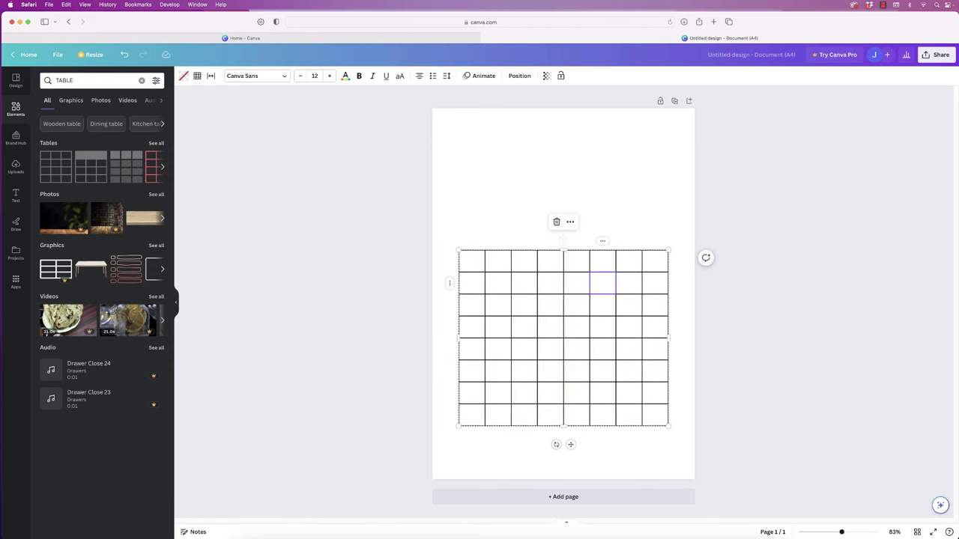
- Move the eight-by-eight grid lower on the page and place a second plain three-column, four-row table above it
drag(591, 283, 588, 310)
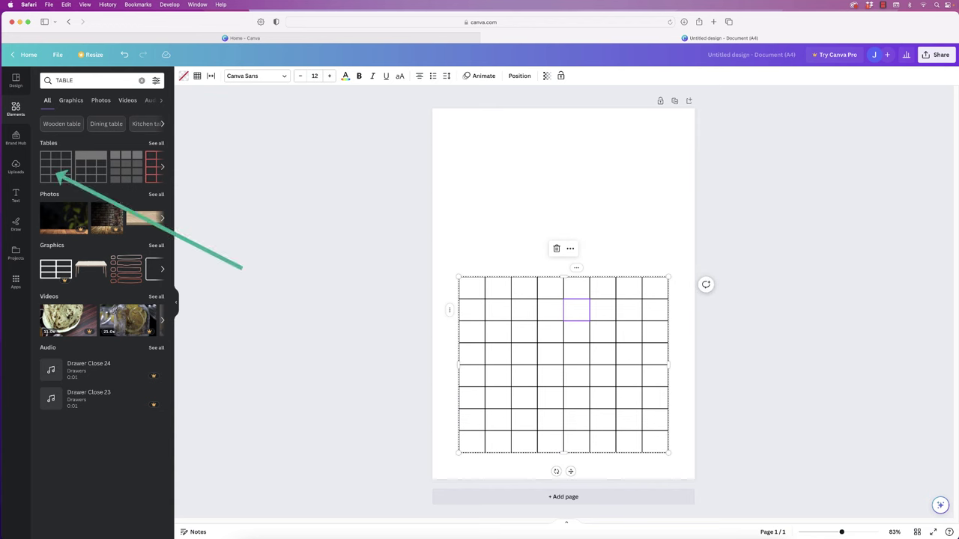
click(56, 172)
drag(563, 261, 564, 185)
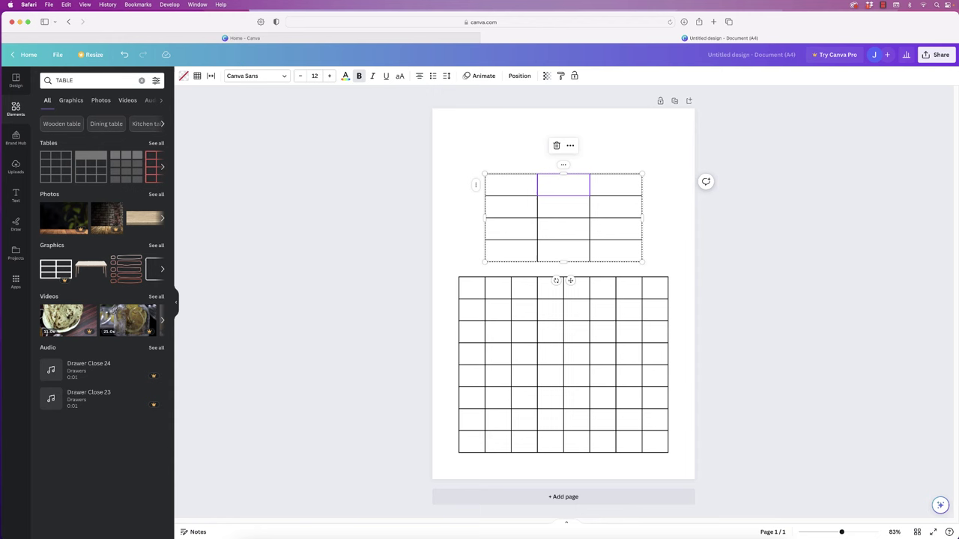
mouse_move(642, 217)
mouse_down()
mouse_move(664, 217)
mouse_move(633, 218)
mouse_up()
key(super+z)
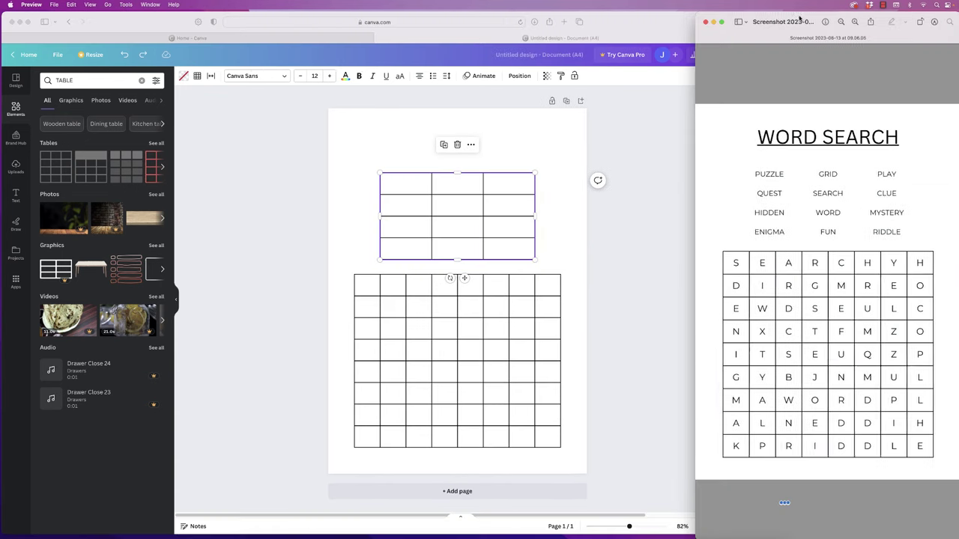
- Fill the first row of the small table with the words PUZZLE, GRID and PLAY
click(404, 188)
text(PUZZLE)
key(Tab)
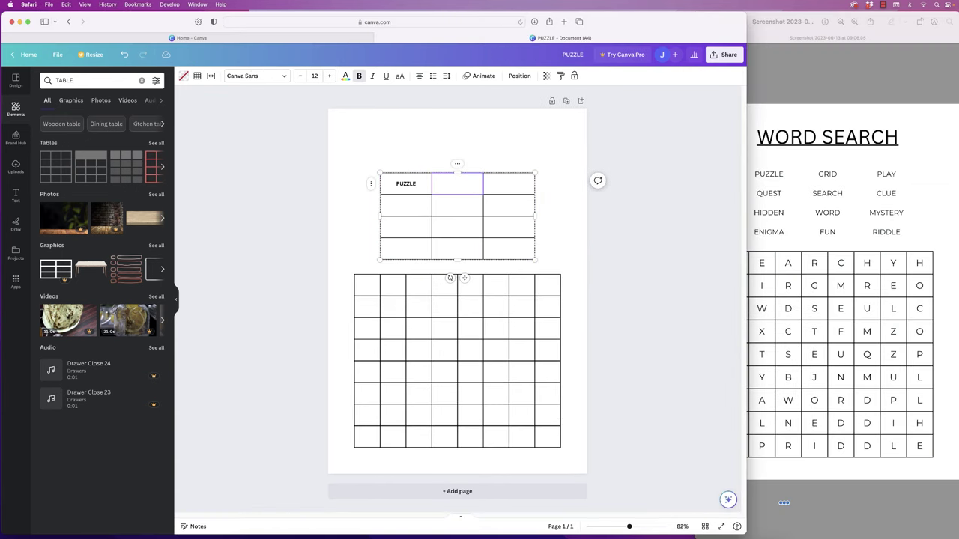
text(GRID)
key(Tab)
- Fill the second row of the small table with the words QUEST, SEARCH and CLUE
click(509, 206)
text(CLUE)
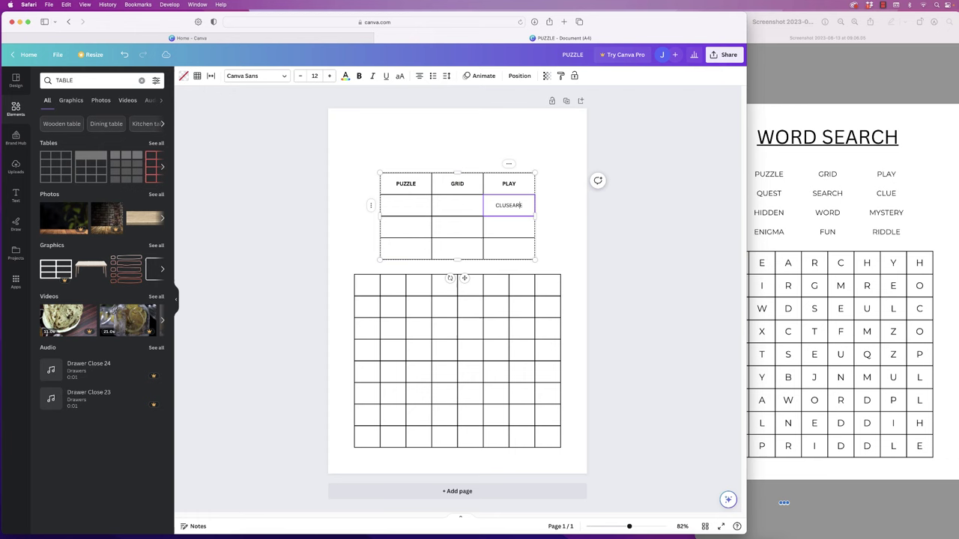
click(453, 207)
text(SEARCH)
click(397, 212)
text(QUEST)
- Fill the third row of the small table with the words HIDDEN, WORD and MYSTERY
click(405, 228)
text(HIDDEN)
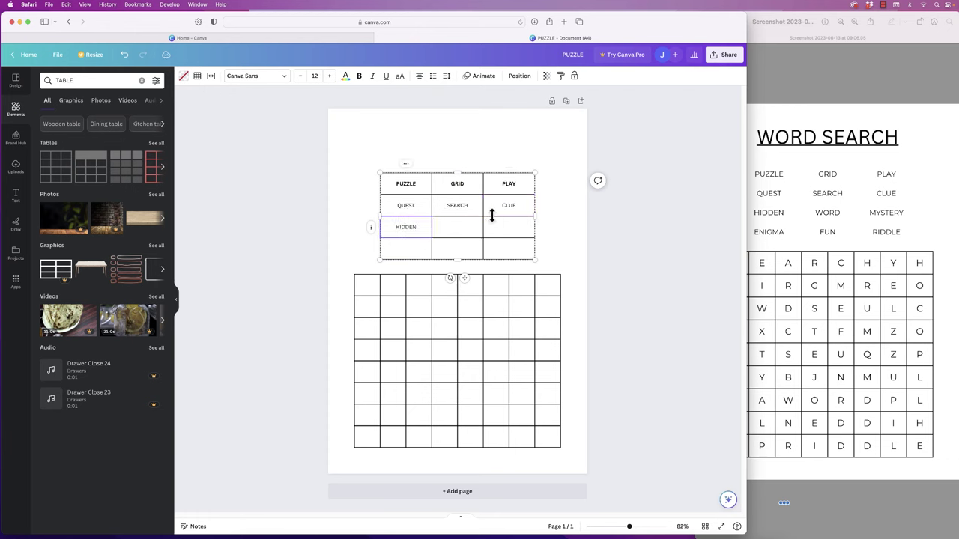
key(Tab)
text(WORD)
click(512, 230)
text(YSTERY)
- Fill the small table's fourth row with ENIGMA, FUN and RIDDLE, and slightly narrow the browser window to uncover the reference puzzle
click(406, 249)
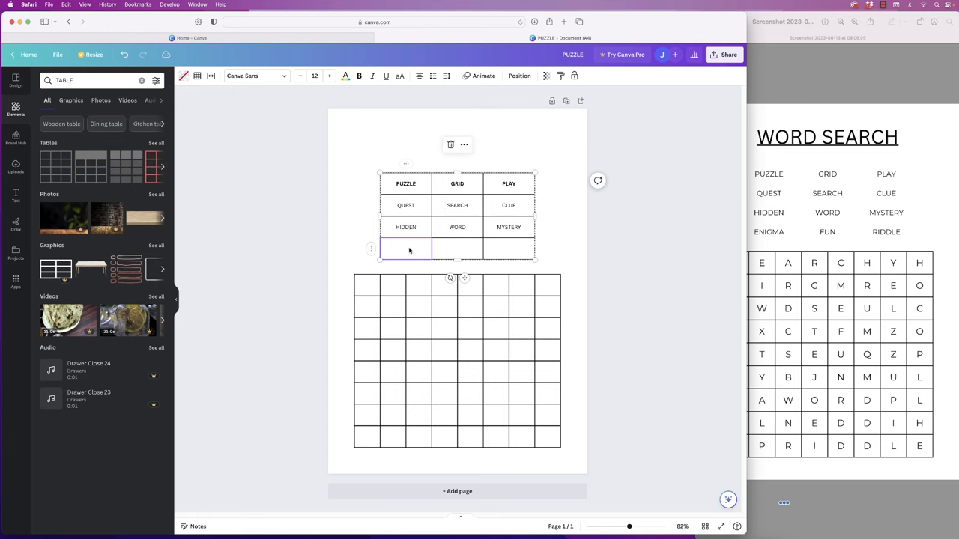
text(ENIGMA)
click(508, 255)
text(RIDDLE)
click(628, 239)
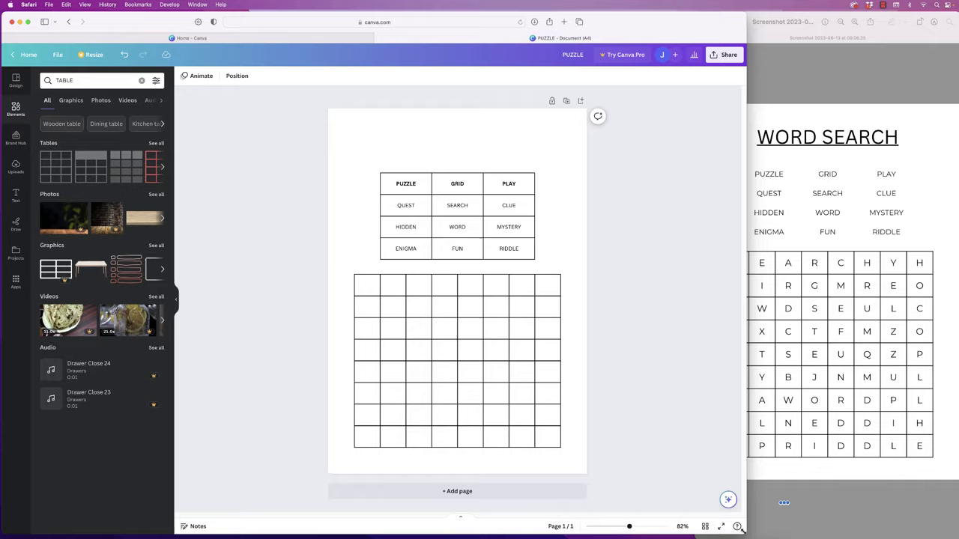
drag(744, 533, 720, 538)
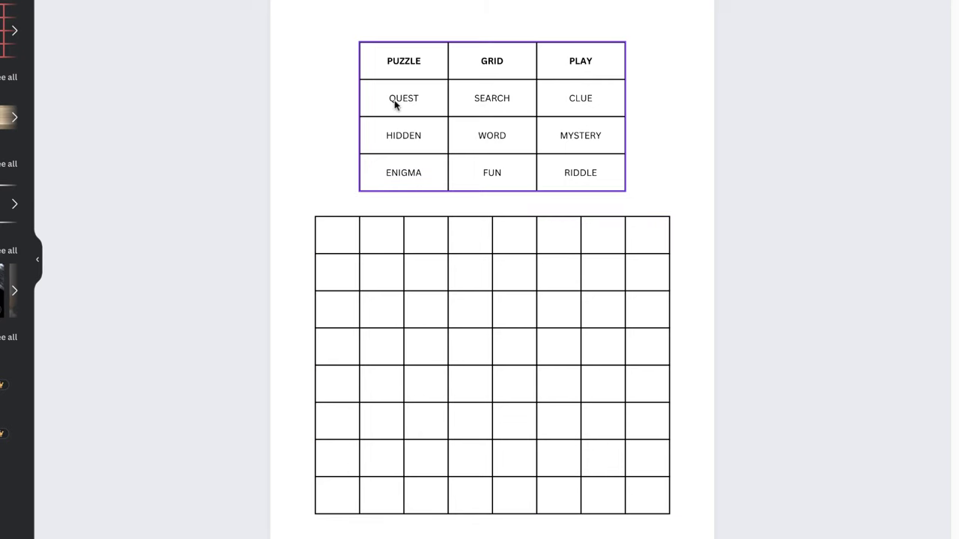
- Write PUZZLE upwards in the grid's seventh column, one letter per cell from the sixth row to the first
click(600, 425)
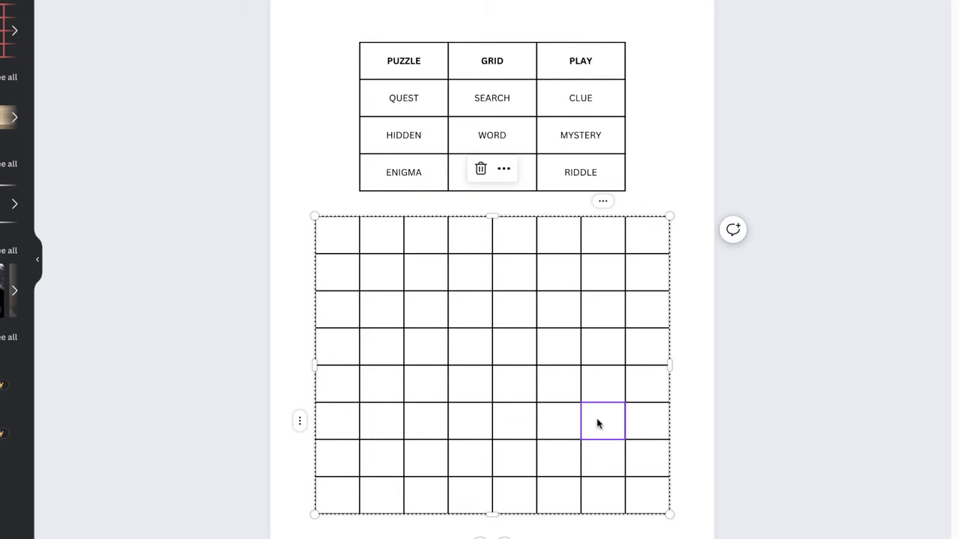
text(P)
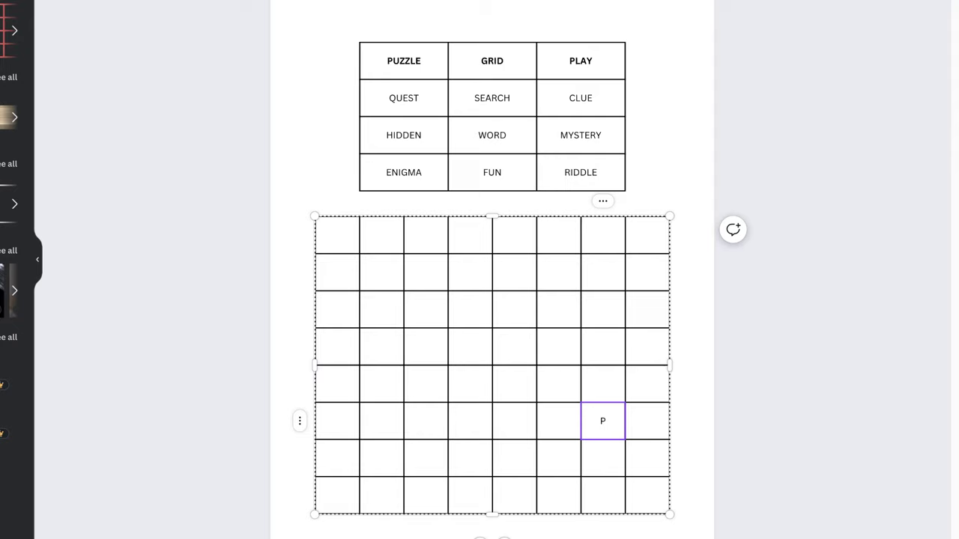
click(602, 384)
text(U)
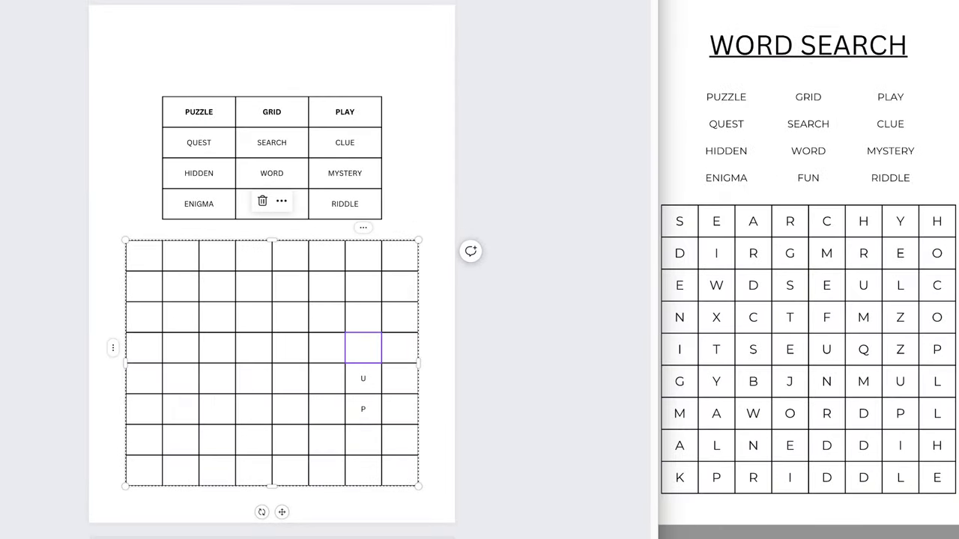
text(Z)
click(362, 317)
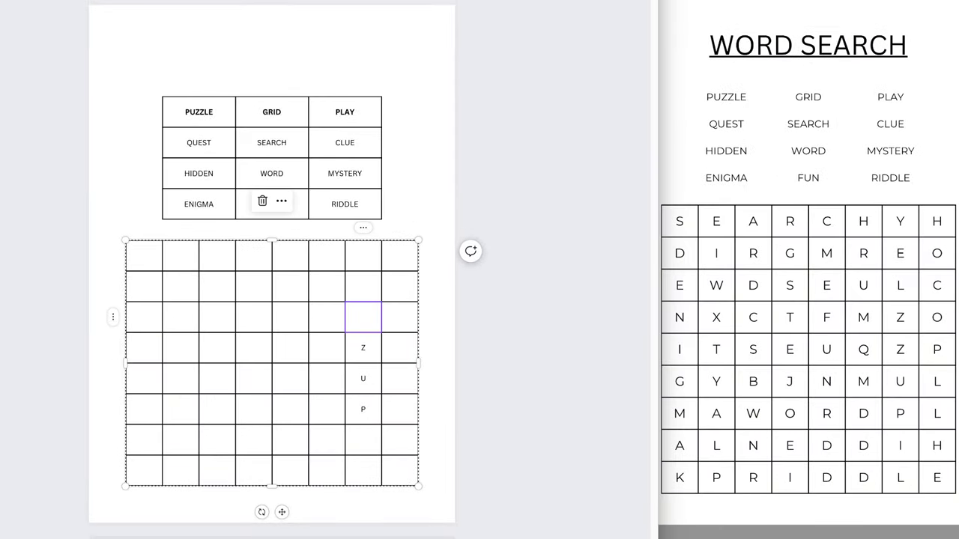
text(Z)
click(363, 286)
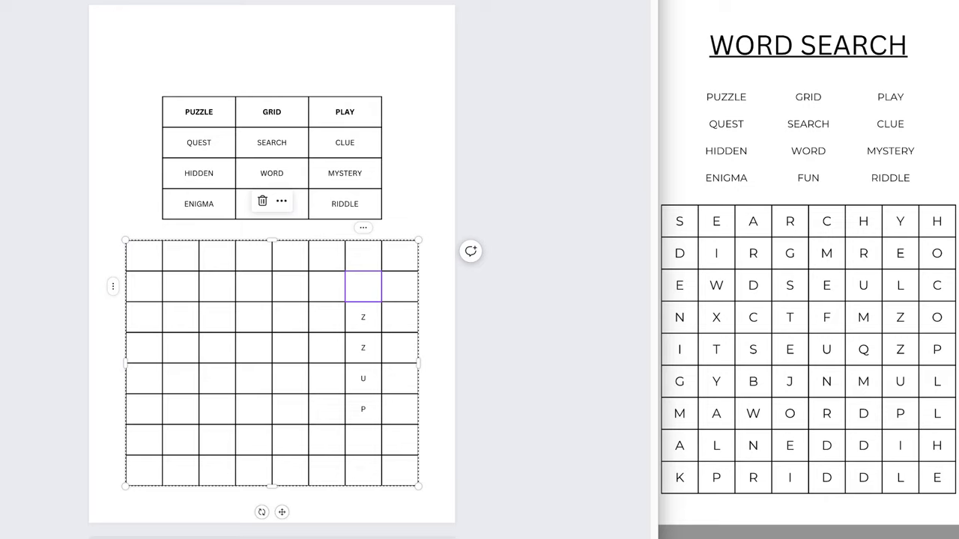
text(L)
click(363, 256)
text(E)
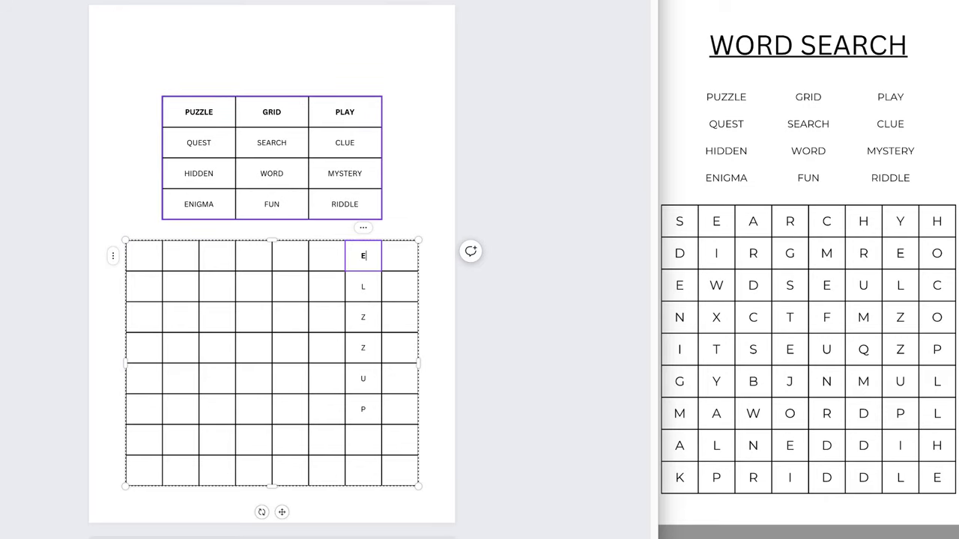
- Colour the word PUZZLE in the word list green to mark it as placed
click(198, 112)
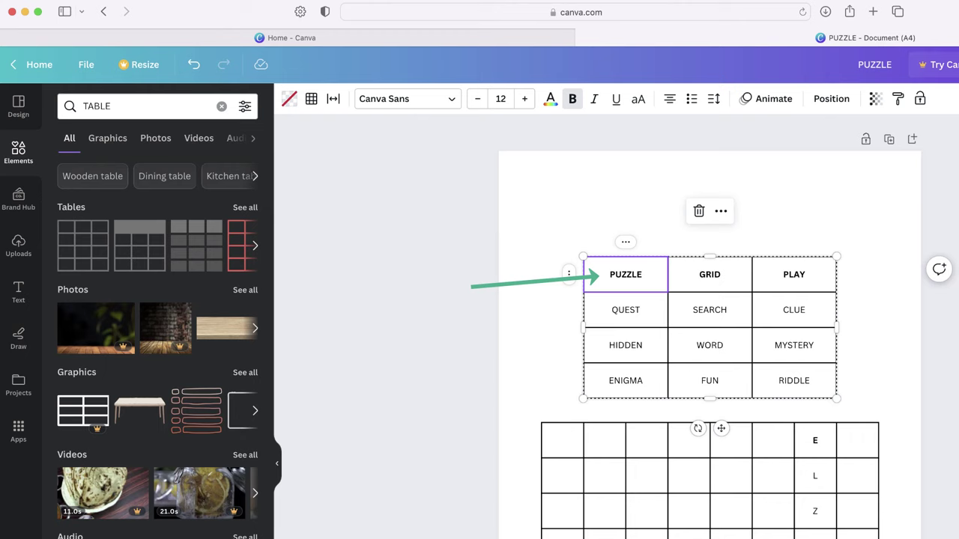
click(551, 99)
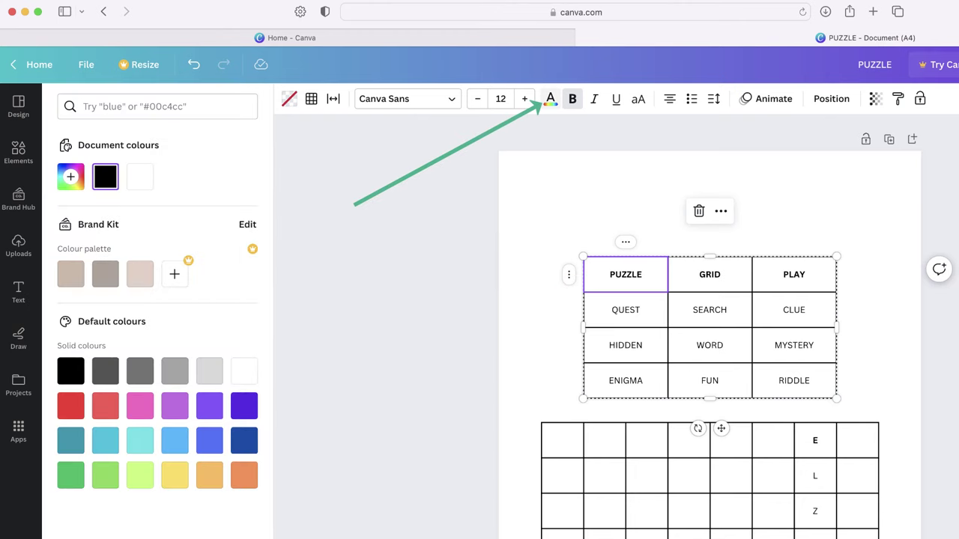
click(70, 475)
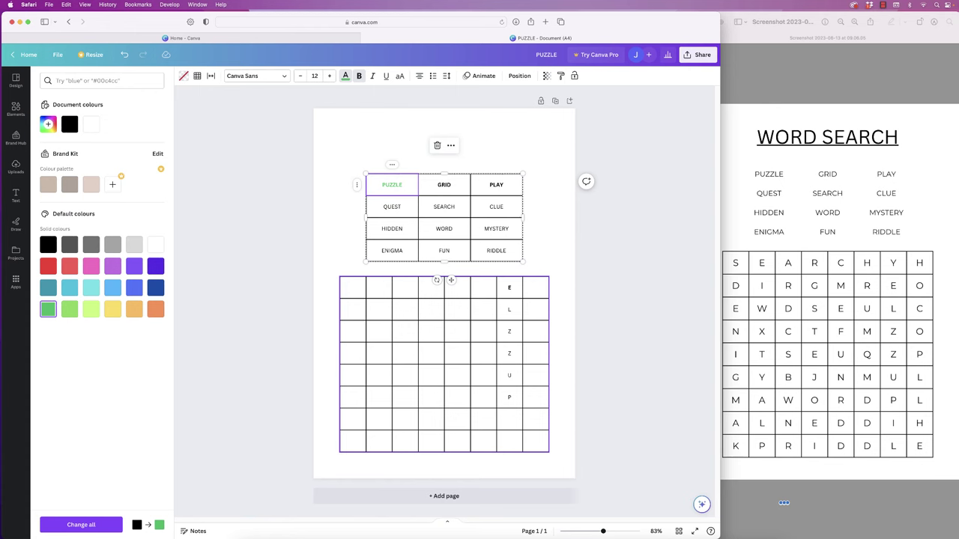
- Write SEARCH across the grid's first row from the first cell and colour SEARCH green in the word list
click(353, 288)
text(S)
key(Tab)
text(E)
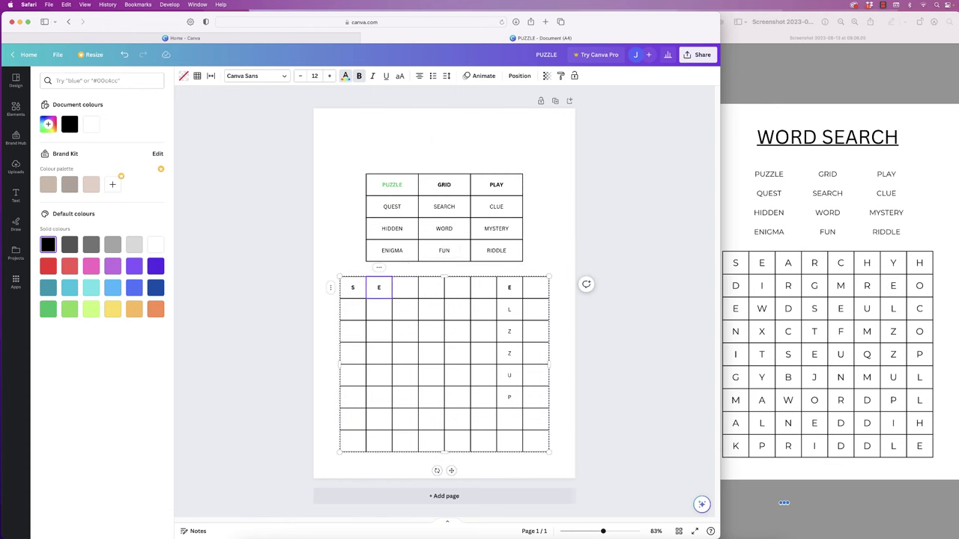
click(444, 207)
click(48, 309)
- Add H at the end of the first row and D, E, N, I, G, M, A down the first column, colouring ENIGMA green
click(535, 287)
text(H)
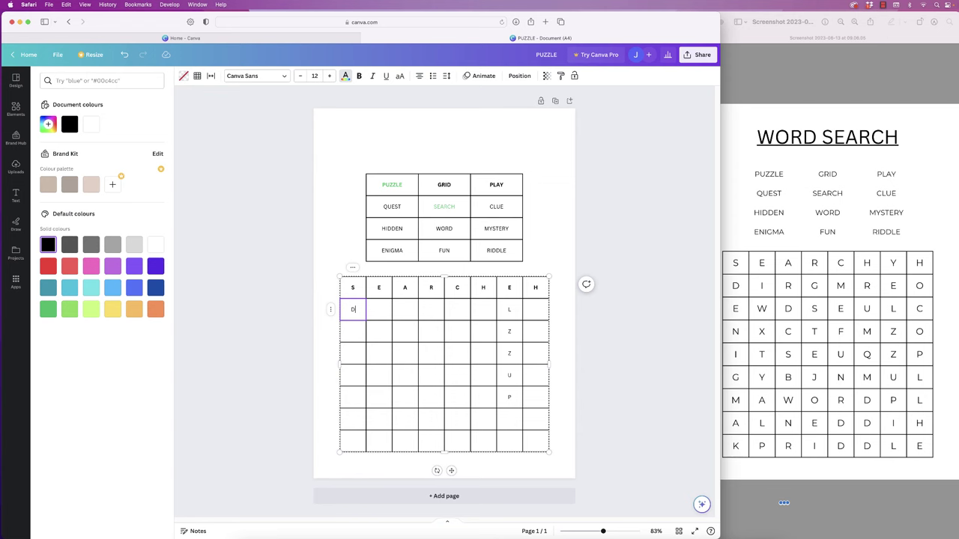
click(391, 250)
click(48, 309)
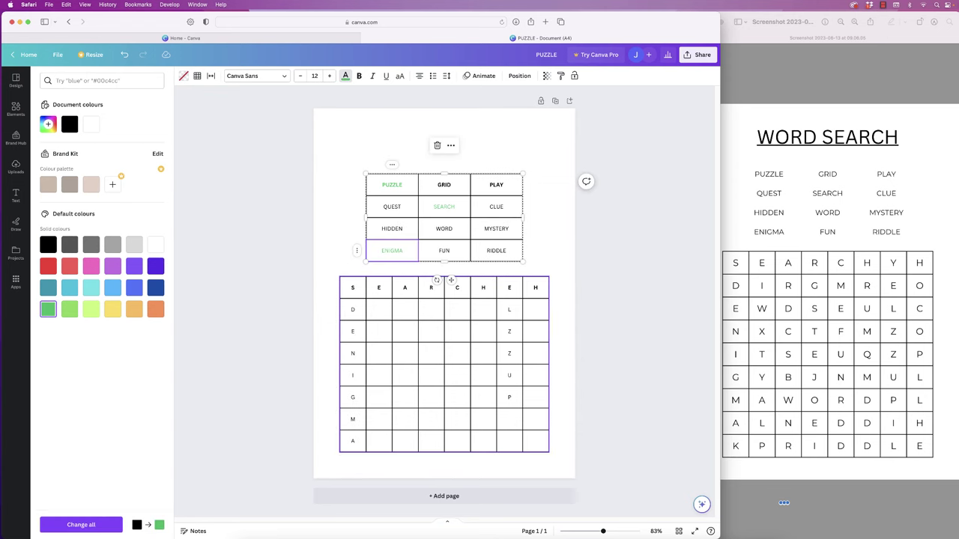
- Write RIDDLE across the grid's last row from the third cell and colour RIDDLE green in the word list
click(405, 441)
text(R)
key(Tab)
text(I)
key(Tab)
text(D)
click(496, 250)
click(48, 309)
- Write HIDDEN backwards from the seventh row's last cell, colour it green in the word list and open the fifth row's options
click(535, 419)
text(H)
click(510, 419)
text(I)
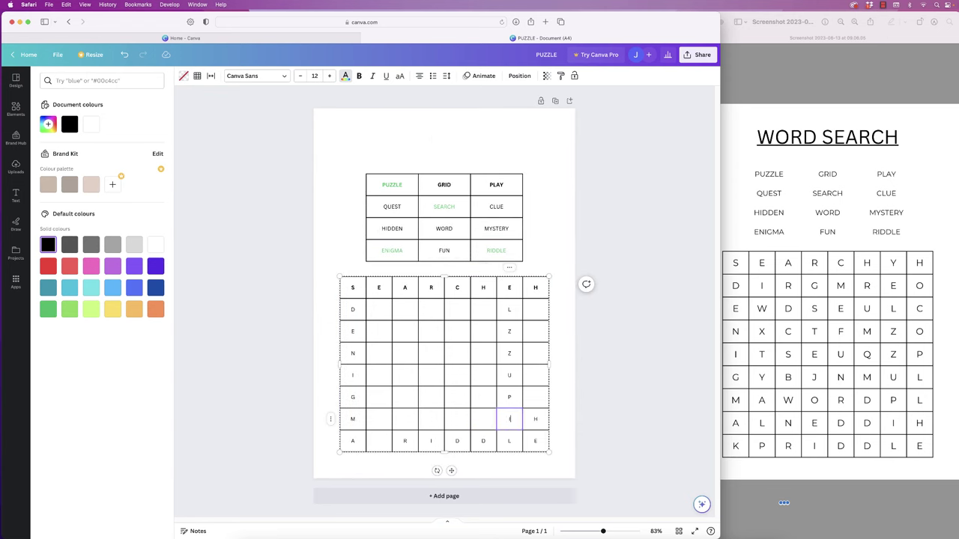
click(392, 228)
click(48, 309)
click(330, 376)
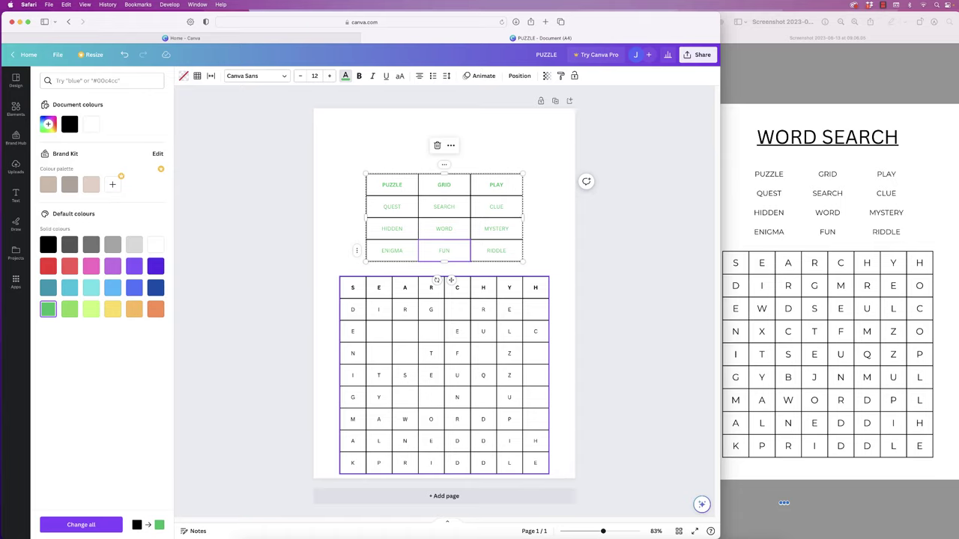
- Fill the third row's empty cells with F, X and V, and the fourth row's second and third cells with U and Q
click(379, 331)
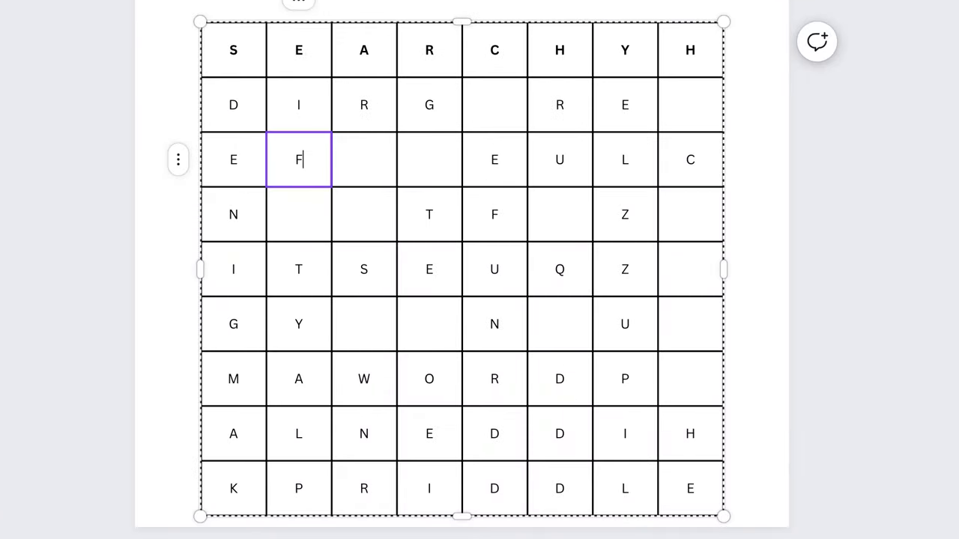
click(363, 159)
text(X)
click(363, 214)
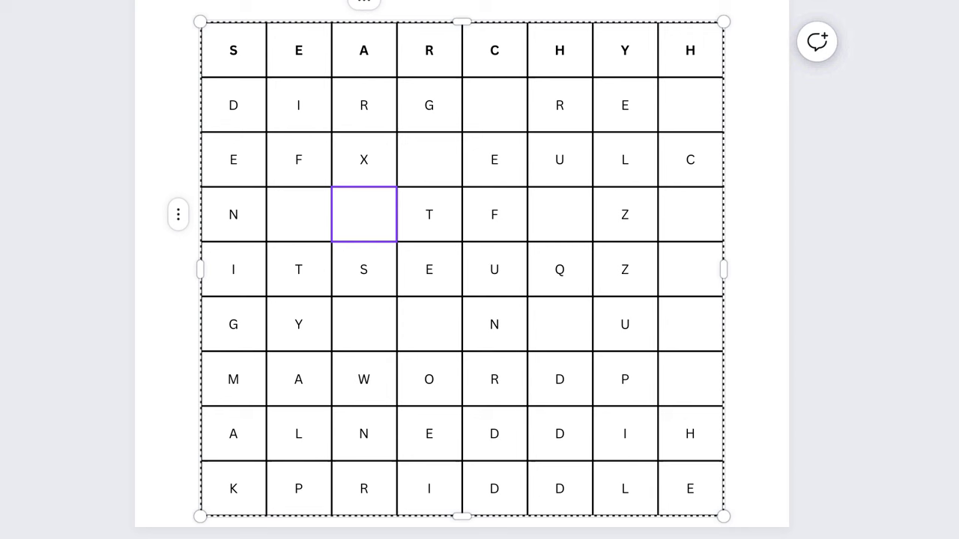
text(Q)
key(shift+Tab)
text(U)
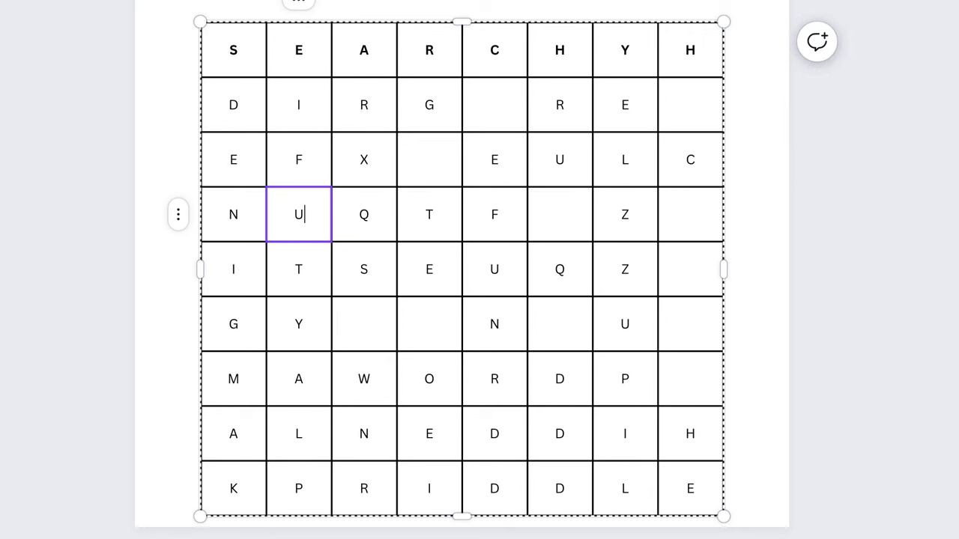
click(429, 160)
text(V)
- Fill the sixth row's empty cells with the letters C, L, N and Z
click(430, 324)
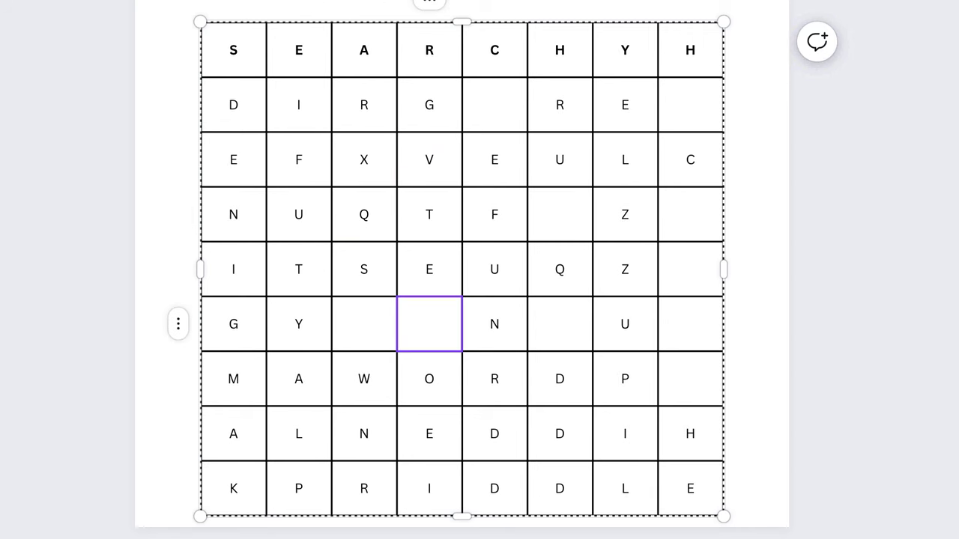
text(L)
key(shift+Tab)
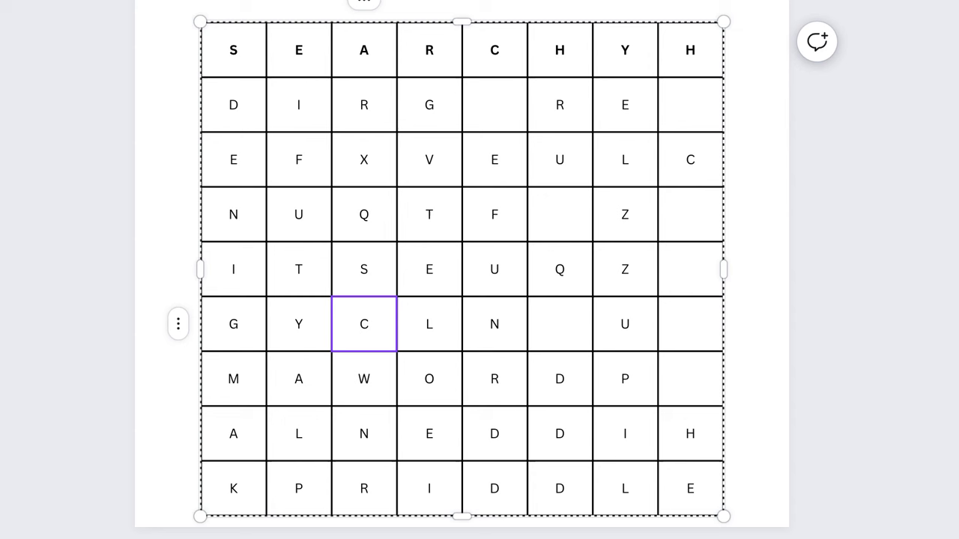
click(690, 323)
text(Z)
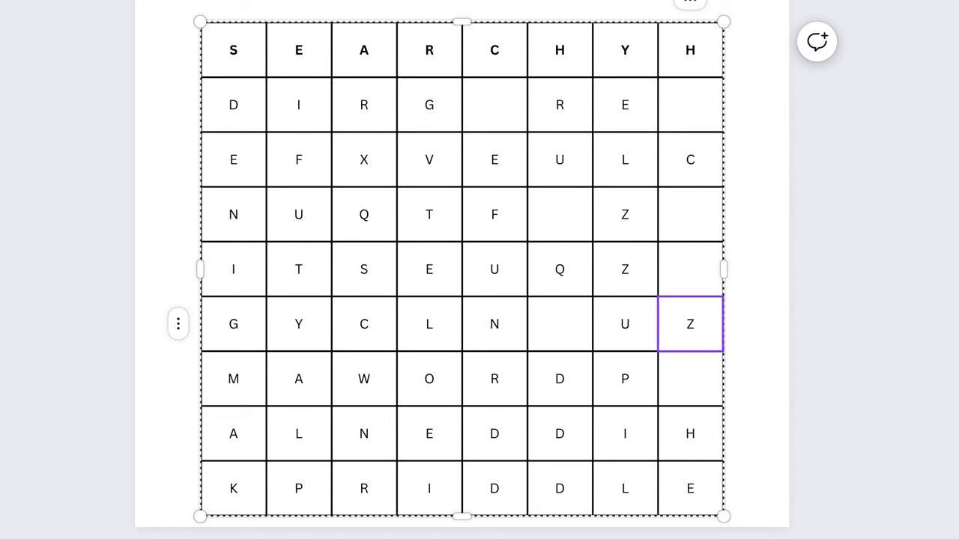
click(560, 323)
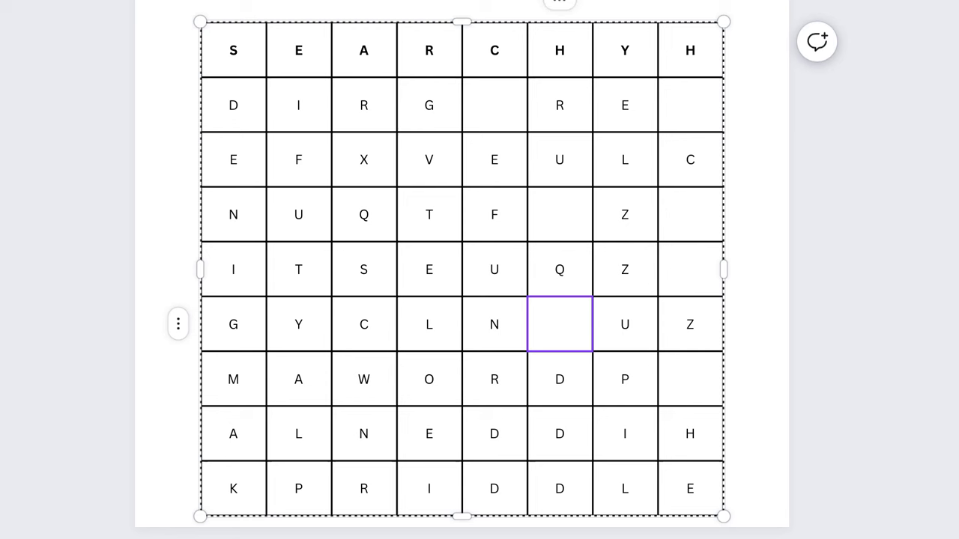
text(N)
- Fill the remaining gaps with O in the sixth column, Z, N, C and W in the last column, and R in the second row
click(560, 214)
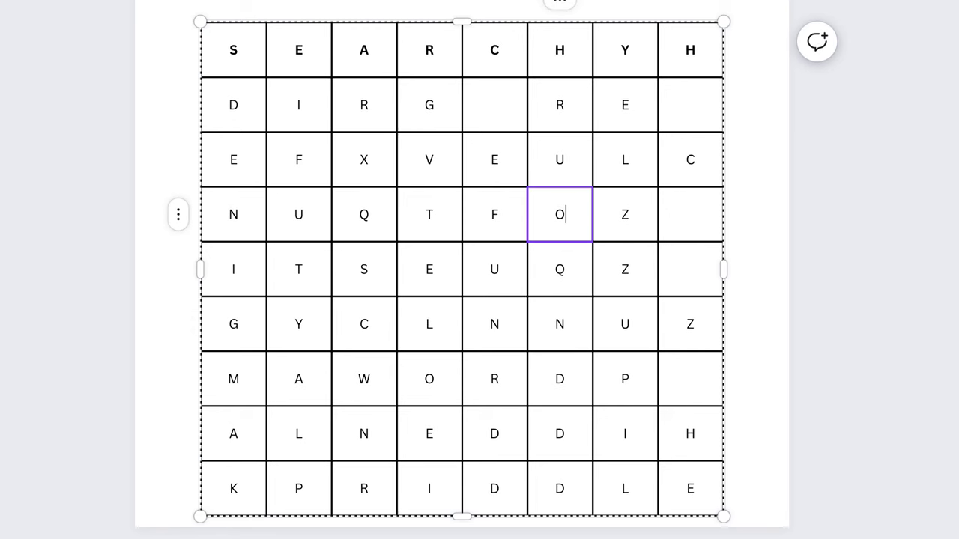
click(690, 214)
text(N)
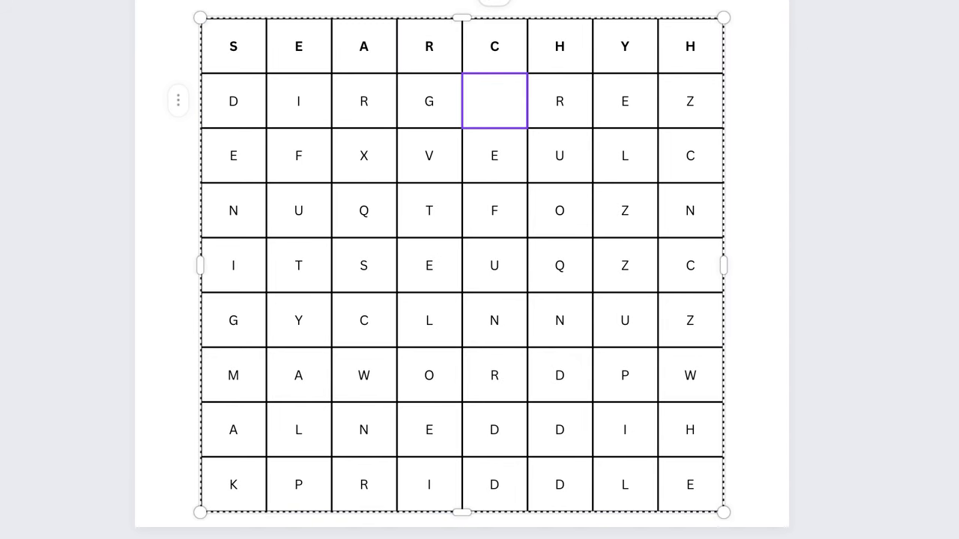
text(R)
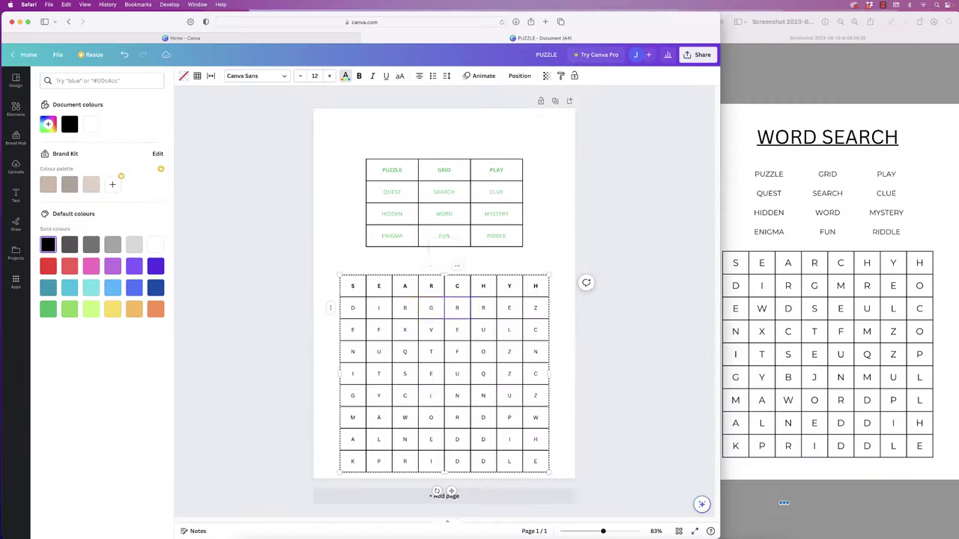
- Move the letter grid up to just below the word list and widen the browser window to the full screen width
drag(430, 230, 430, 209)
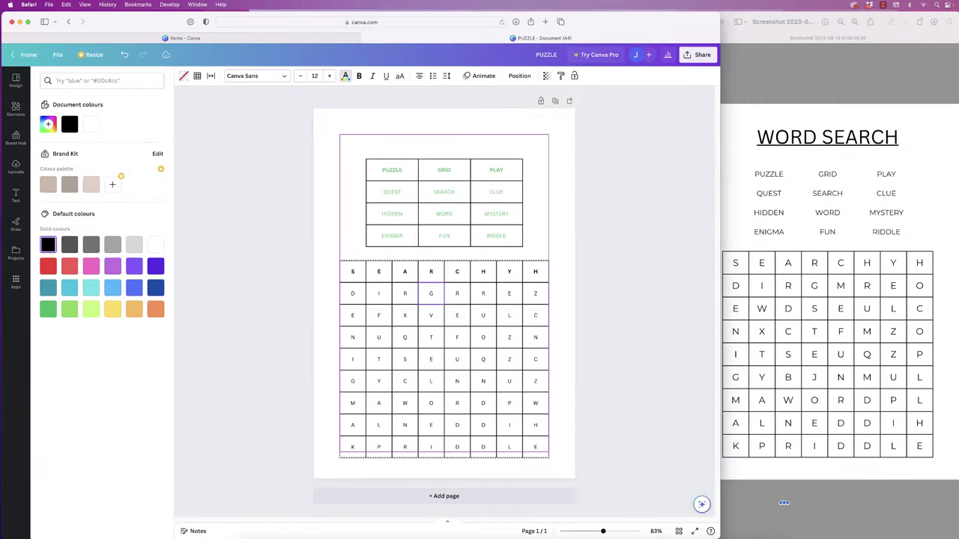
drag(431, 294, 430, 288)
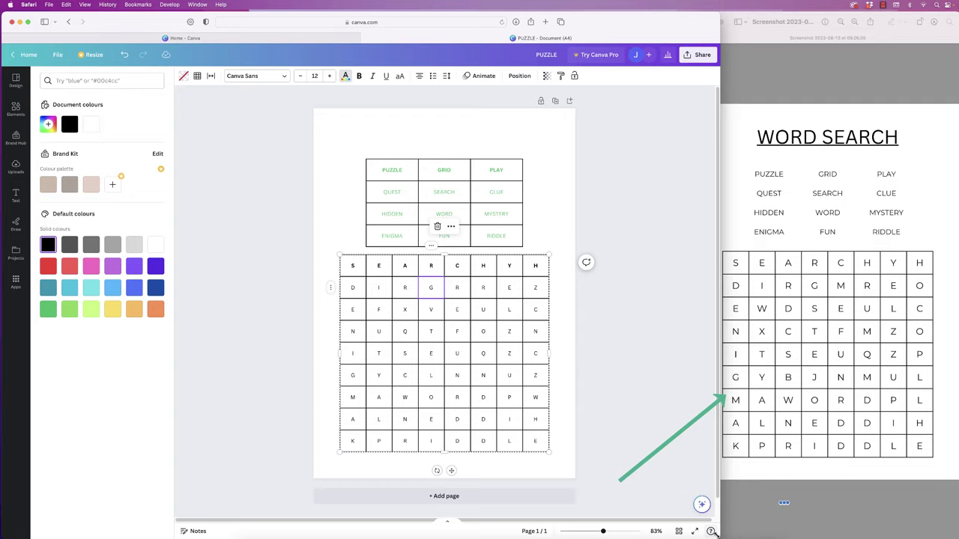
drag(713, 530, 957, 532)
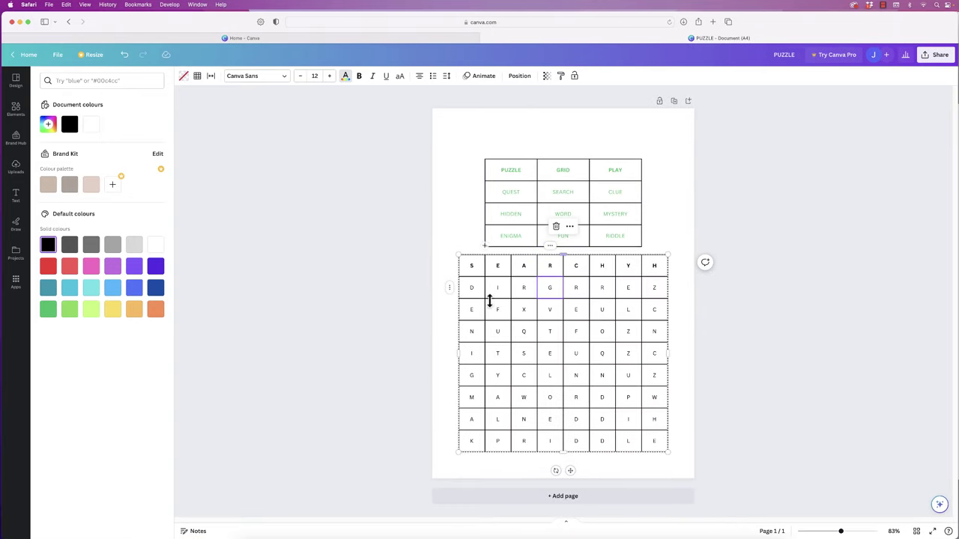
- Set the whole letter grid's font to Montserrat and remove the bold formatting from its first row
click(468, 254)
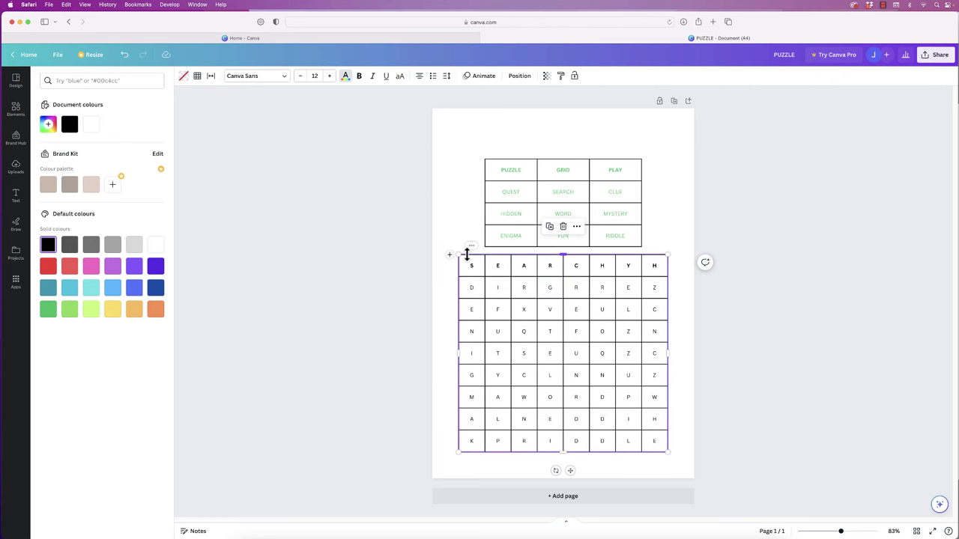
click(283, 77)
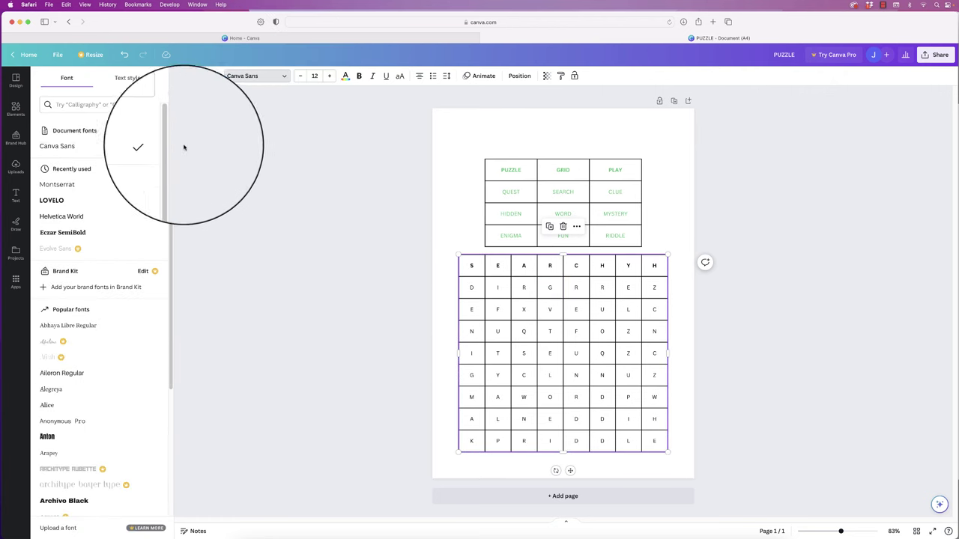
click(67, 186)
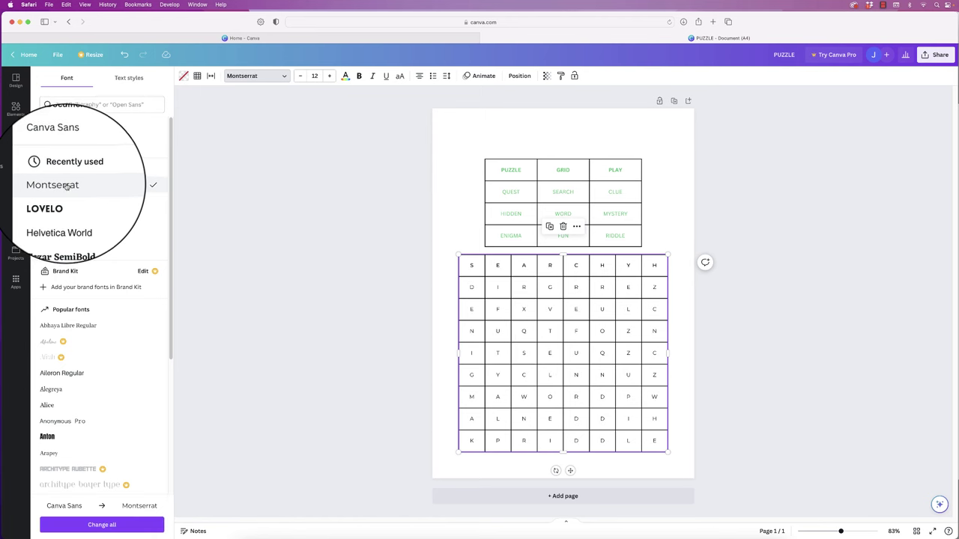
click(478, 268)
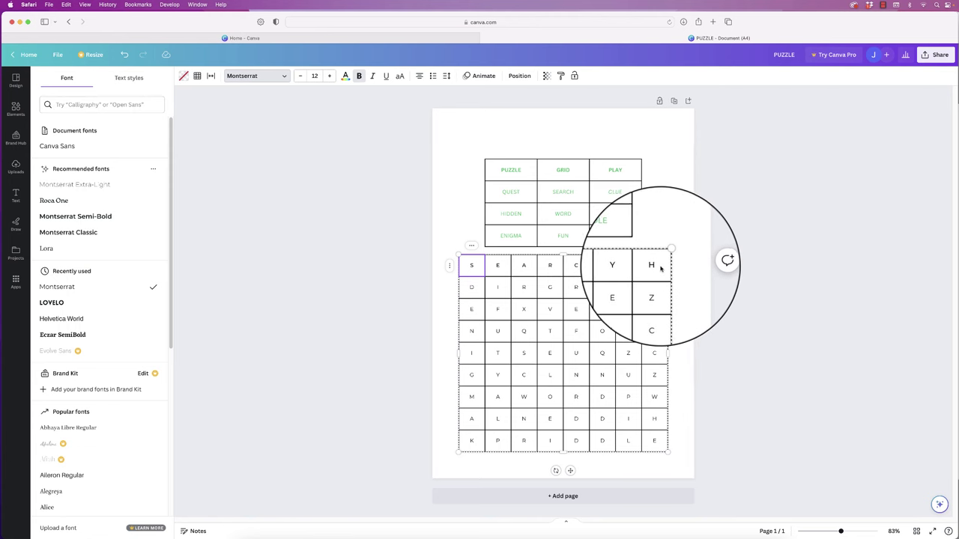
shift+click(660, 268)
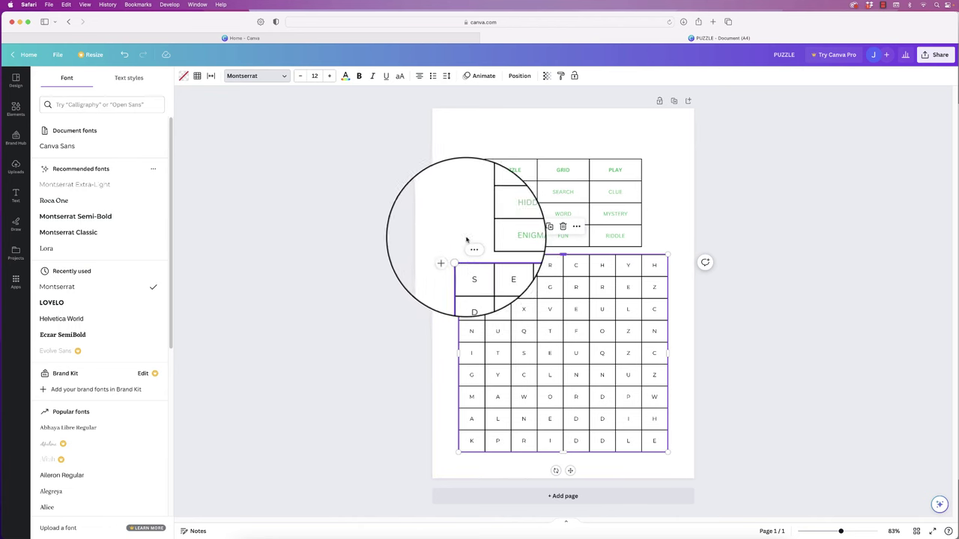
- Increase the font size of the whole letter grid to 19
click(329, 77)
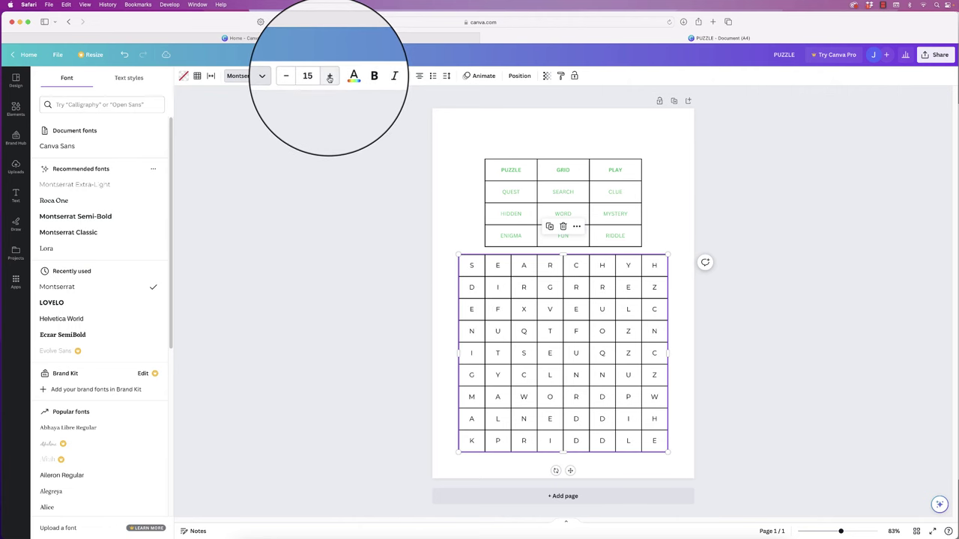
click(330, 78)
click(330, 78)
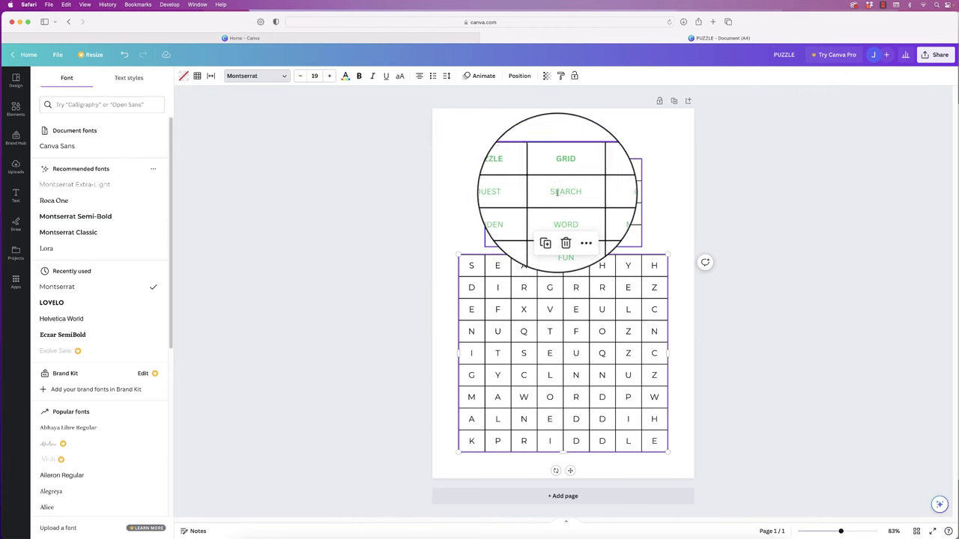
- Change the word list table's text colour to black and remove the bold formatting from its first row
click(527, 169)
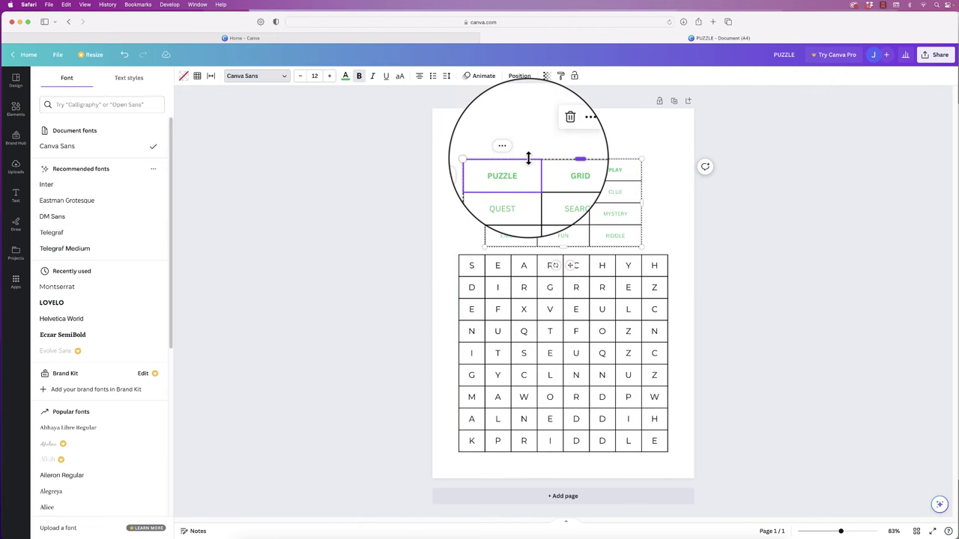
click(528, 158)
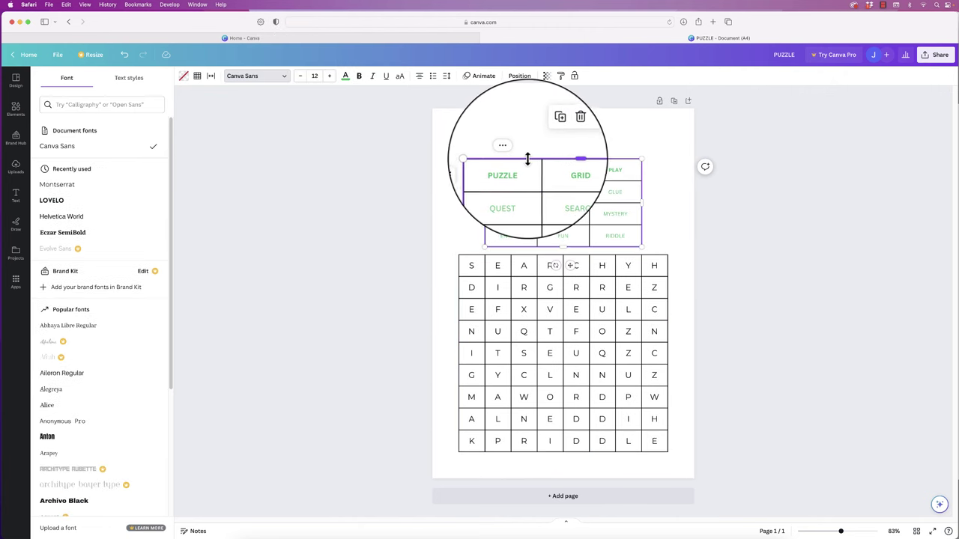
click(347, 78)
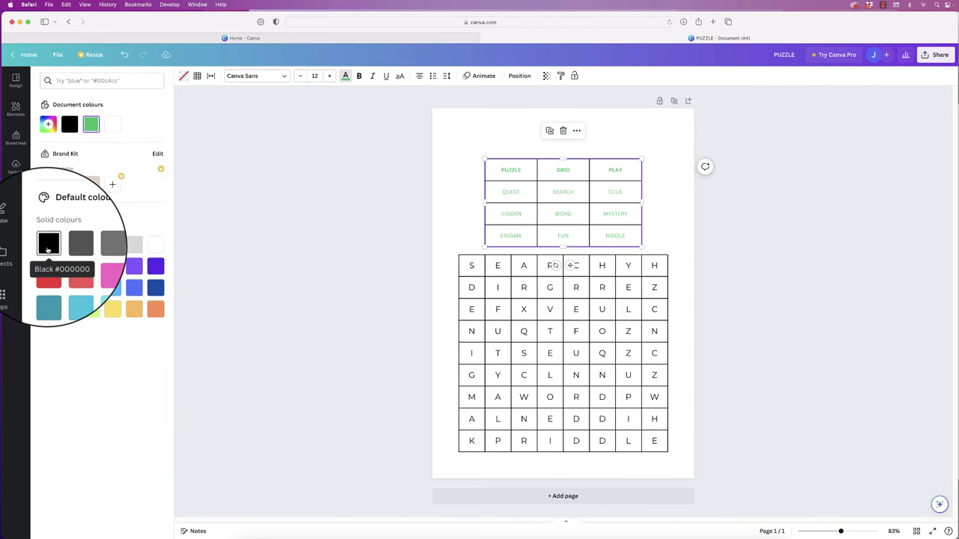
click(48, 247)
click(599, 178)
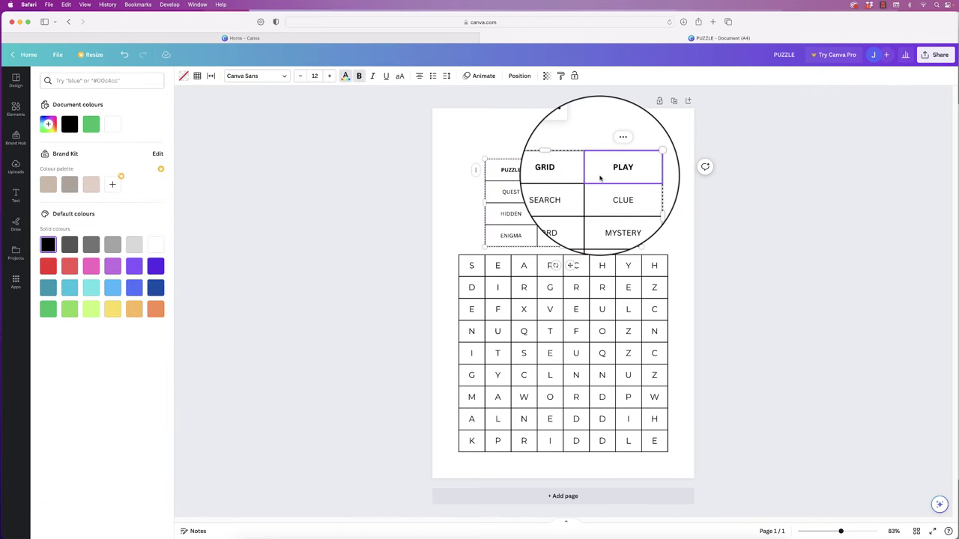
click(505, 170)
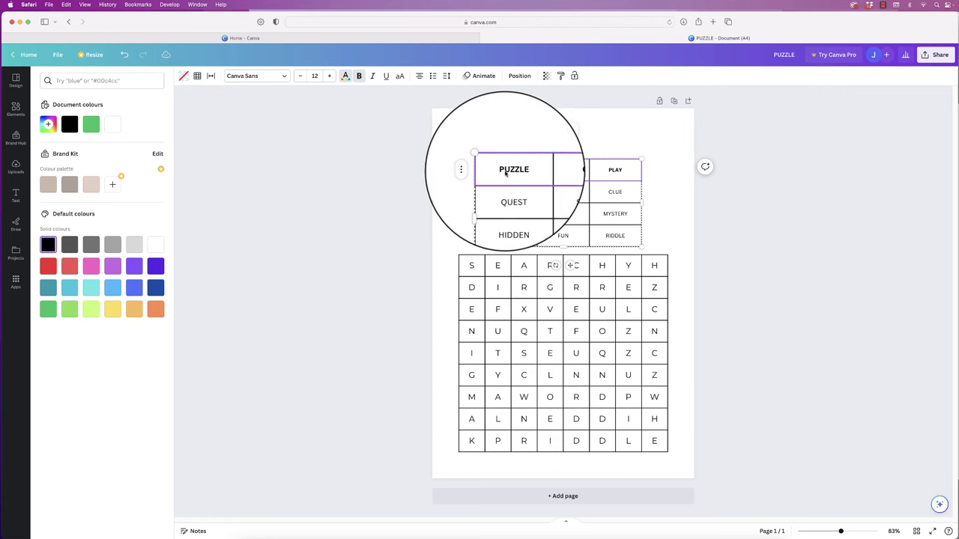
click(358, 77)
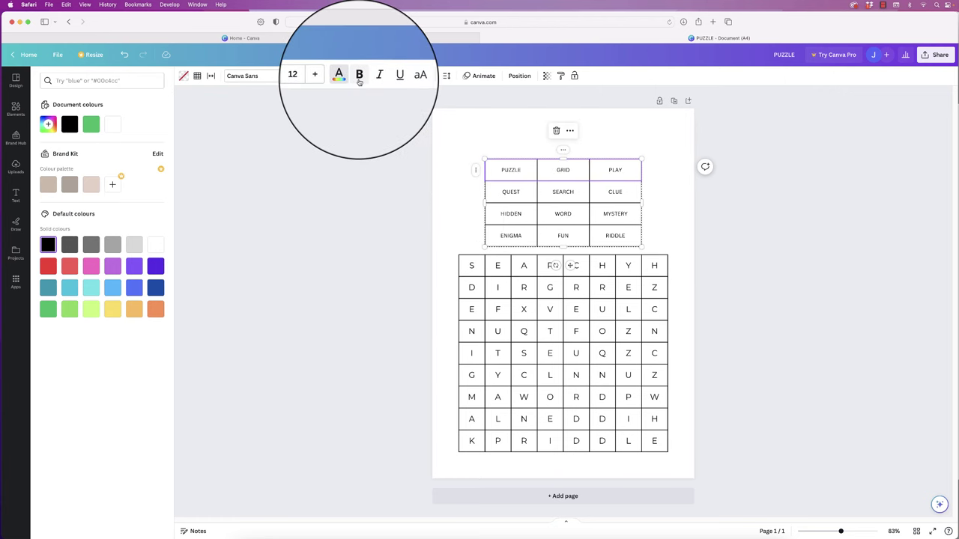
- Remove all borders from the word list table by setting its border style to none
click(473, 209)
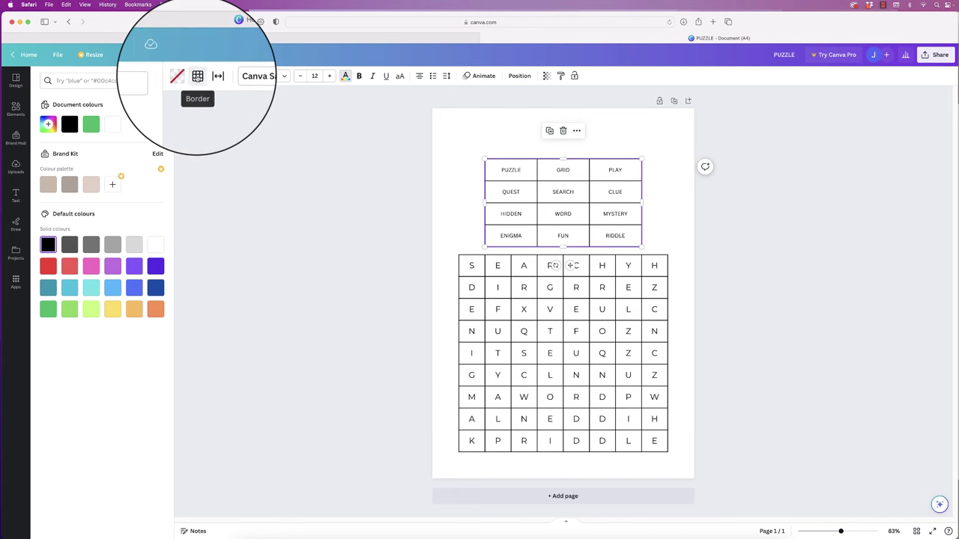
click(198, 78)
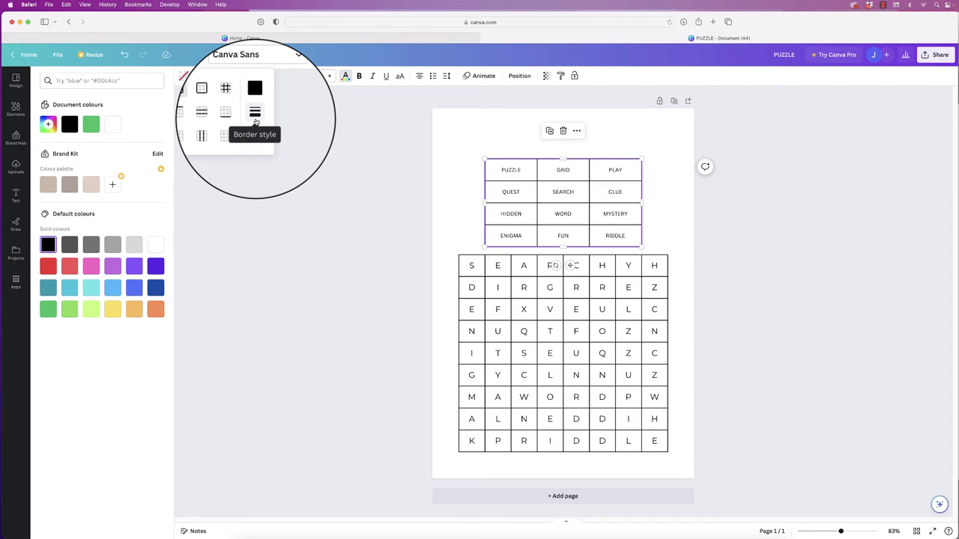
click(255, 117)
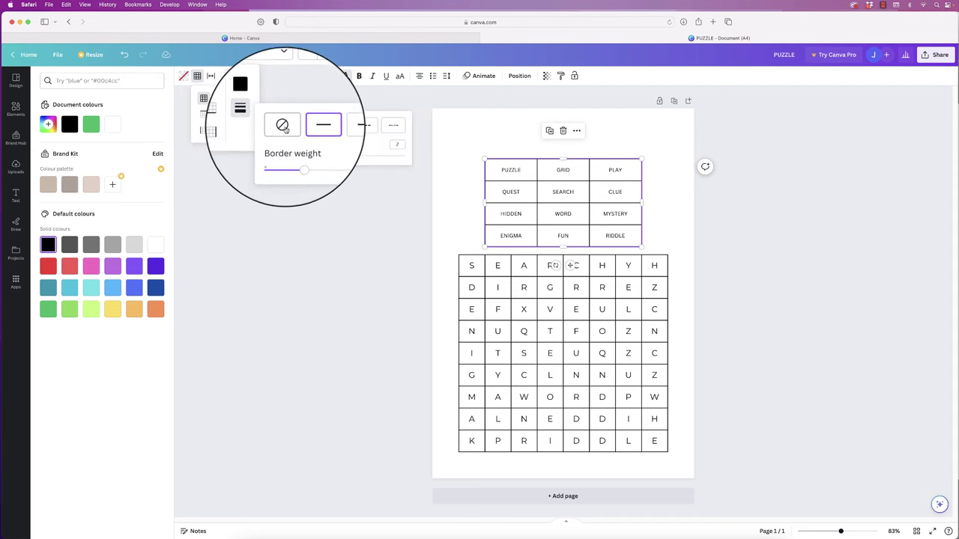
click(284, 125)
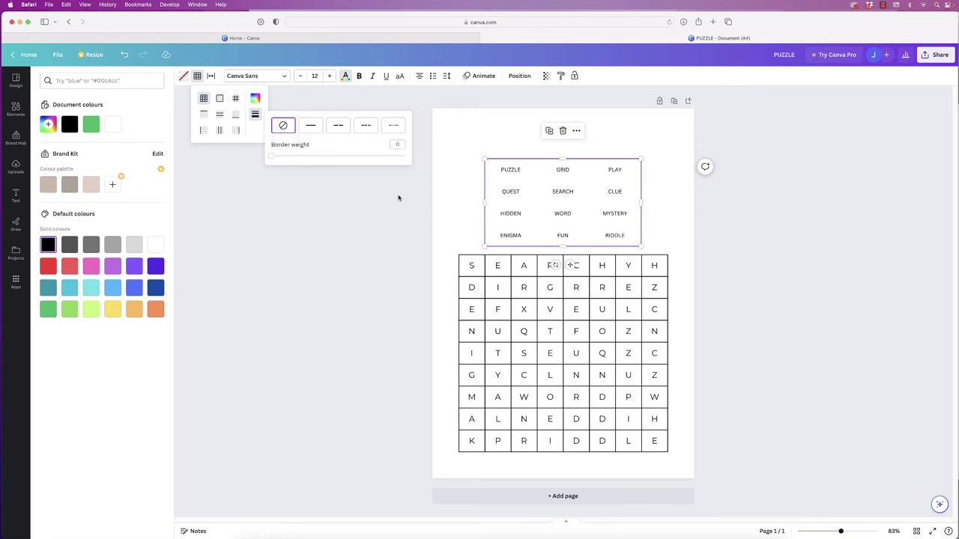
click(413, 226)
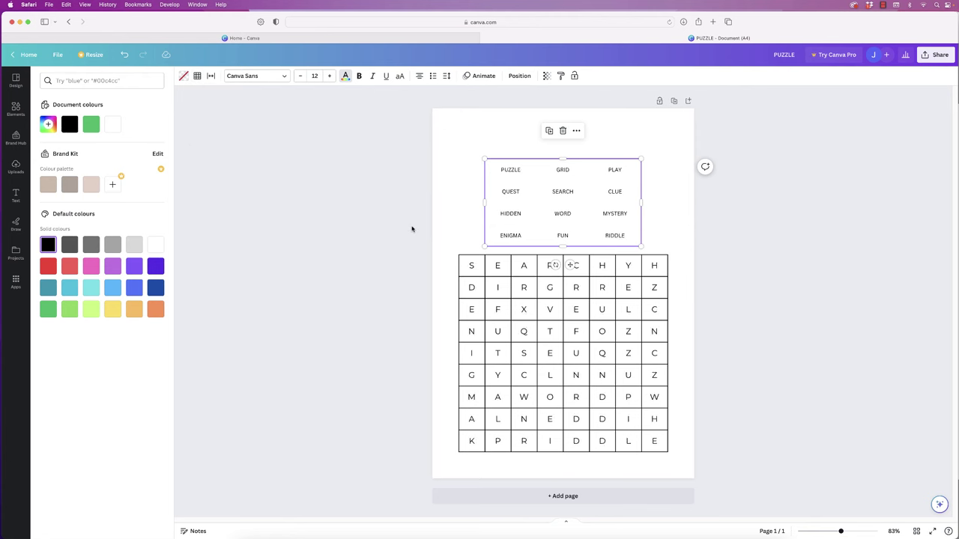
click(412, 229)
click(449, 217)
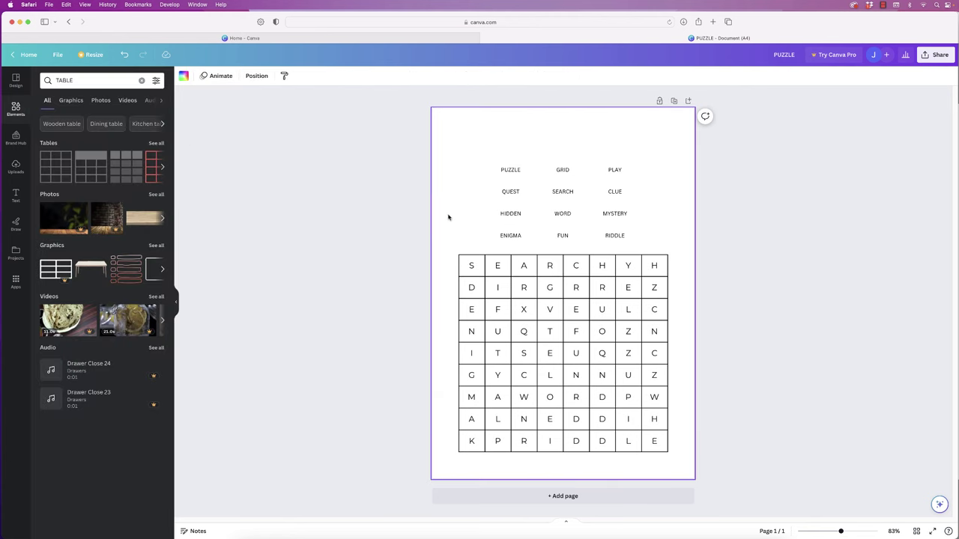
- Add a subheading reading WORD SEARCH above the word list and centre it horizontally on the page
click(16, 194)
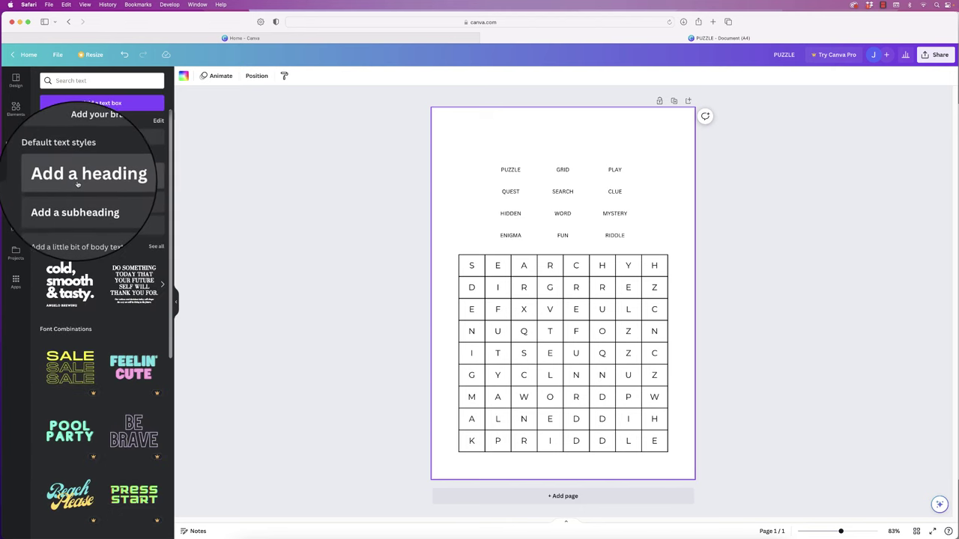
drag(75, 201, 558, 125)
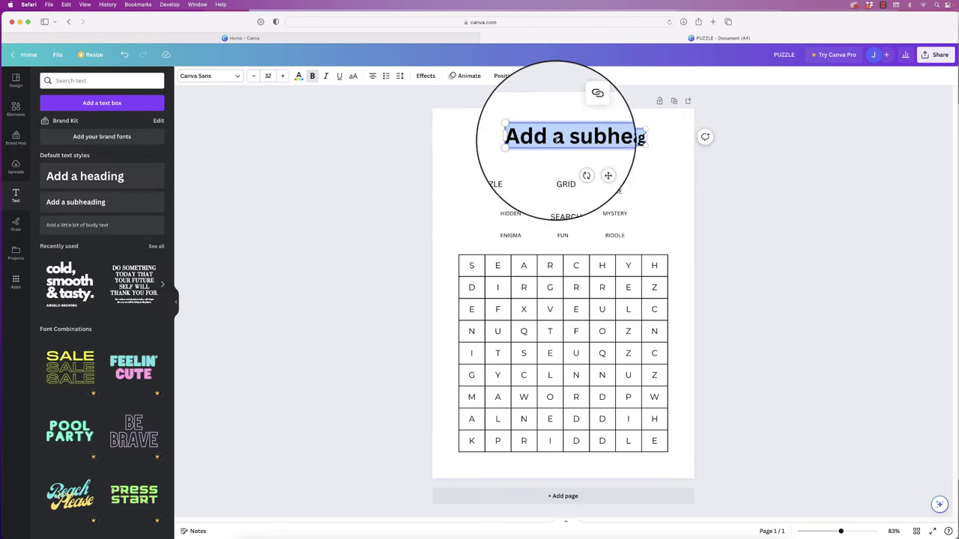
click(500, 79)
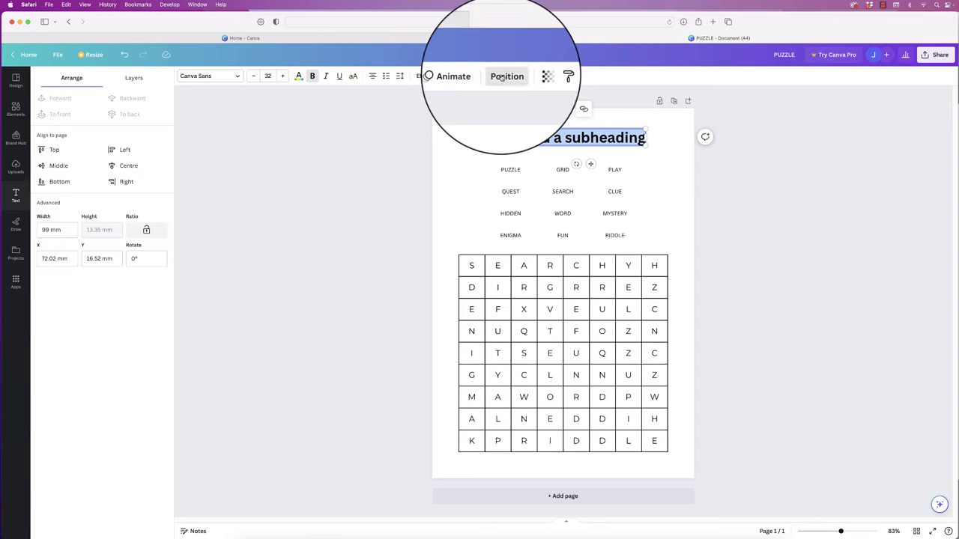
click(128, 166)
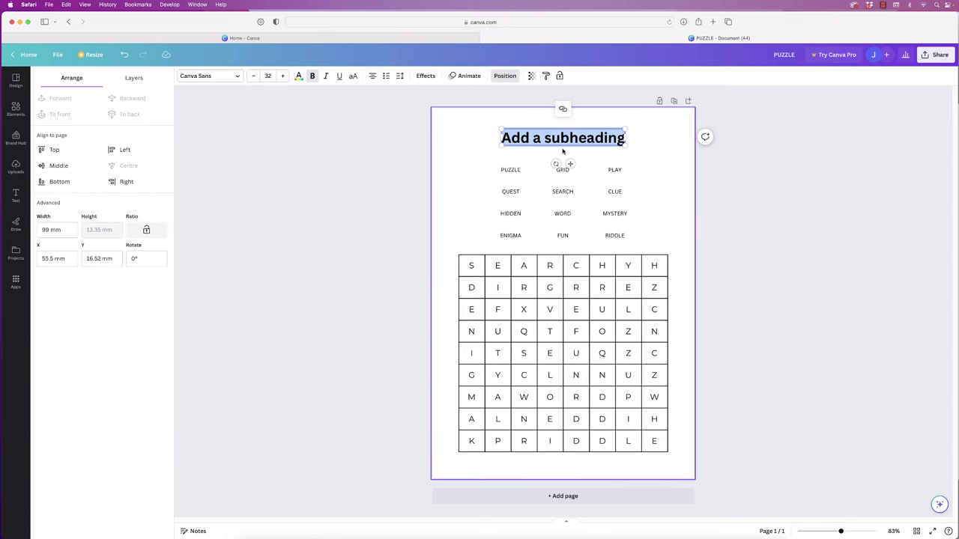
text(WORD SEARCH)
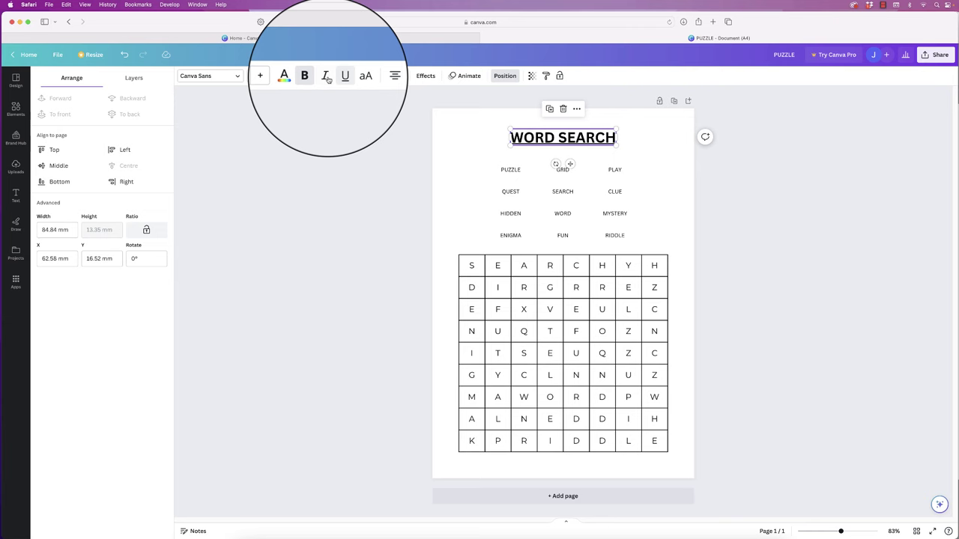
- Underline the WORD SEARCH title and enlarge its font size to 42
click(282, 76)
click(283, 75)
click(282, 76)
click(283, 75)
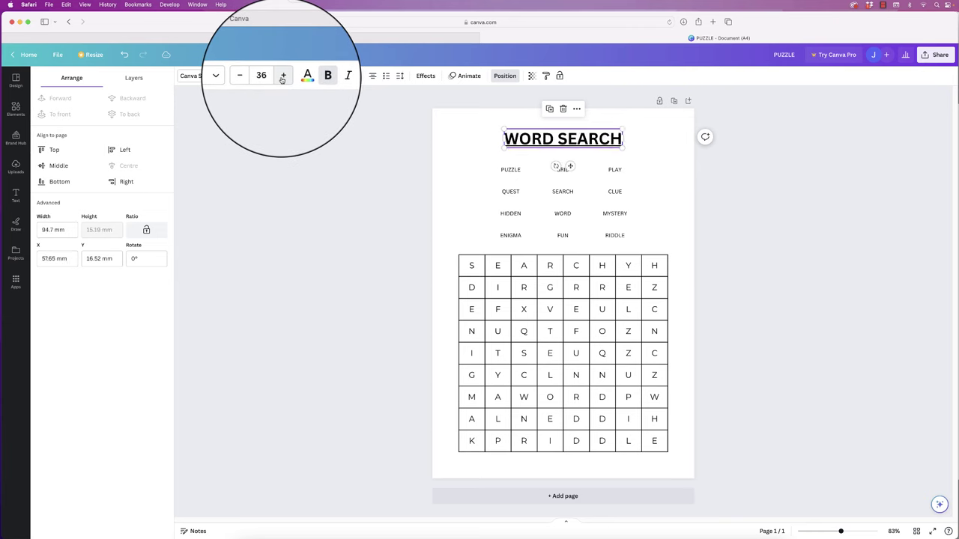
click(282, 76)
click(282, 76)
click(283, 76)
click(282, 75)
click(282, 76)
click(282, 76)
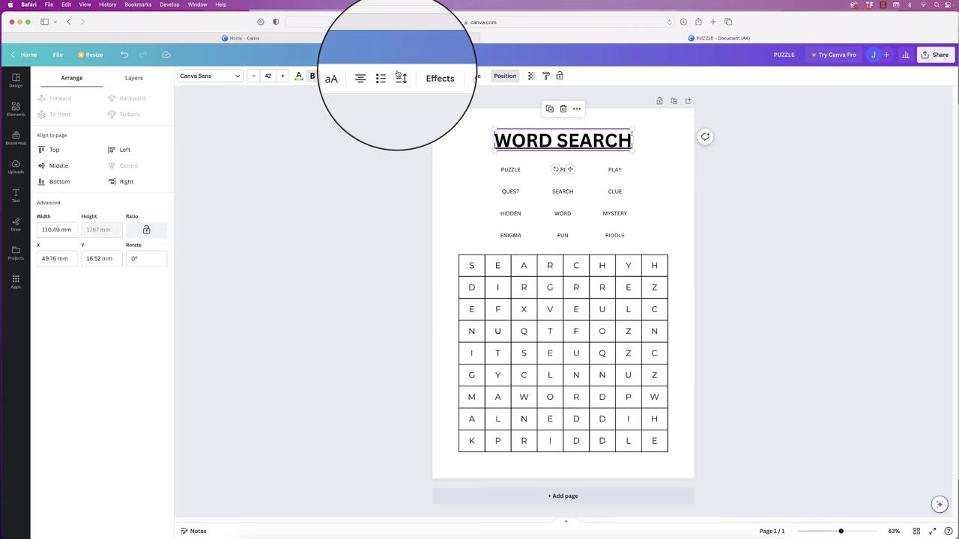
click(742, 203)
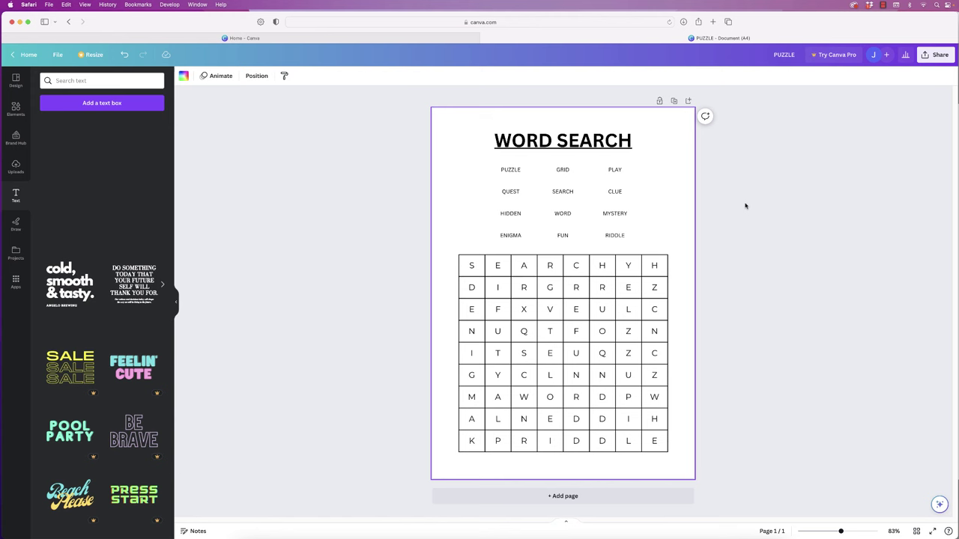
- Shrink the word list table to about 111 mm wide by 52 mm high and centre it horizontally on the page
click(600, 186)
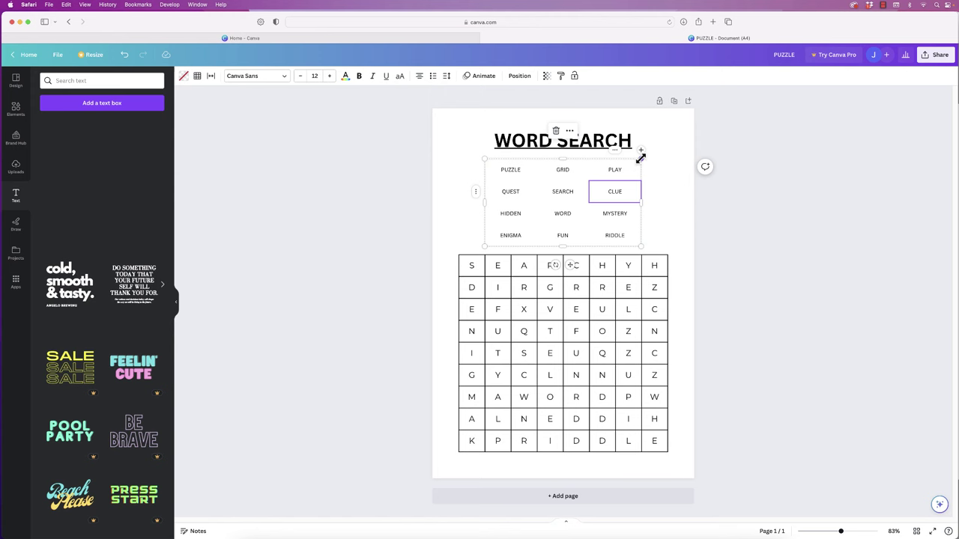
drag(641, 157, 624, 184)
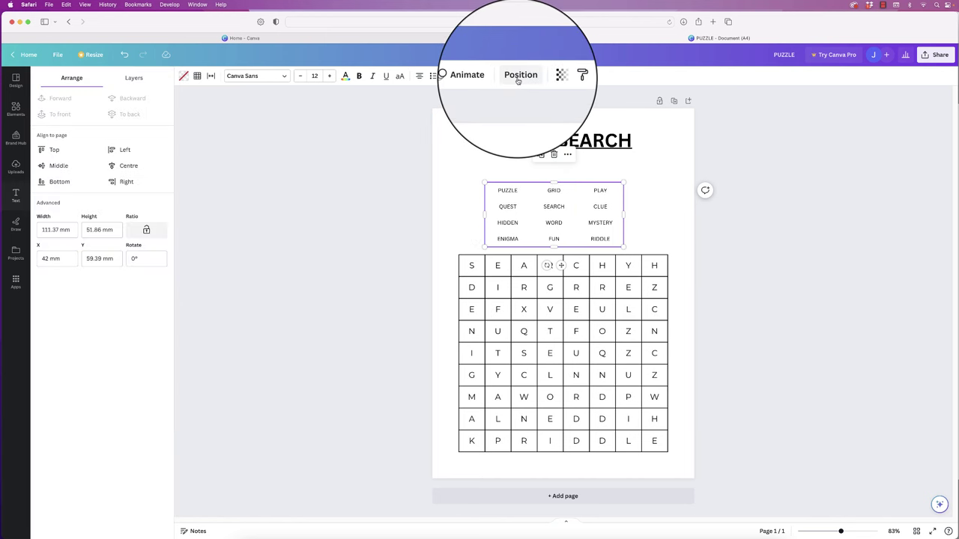
click(129, 166)
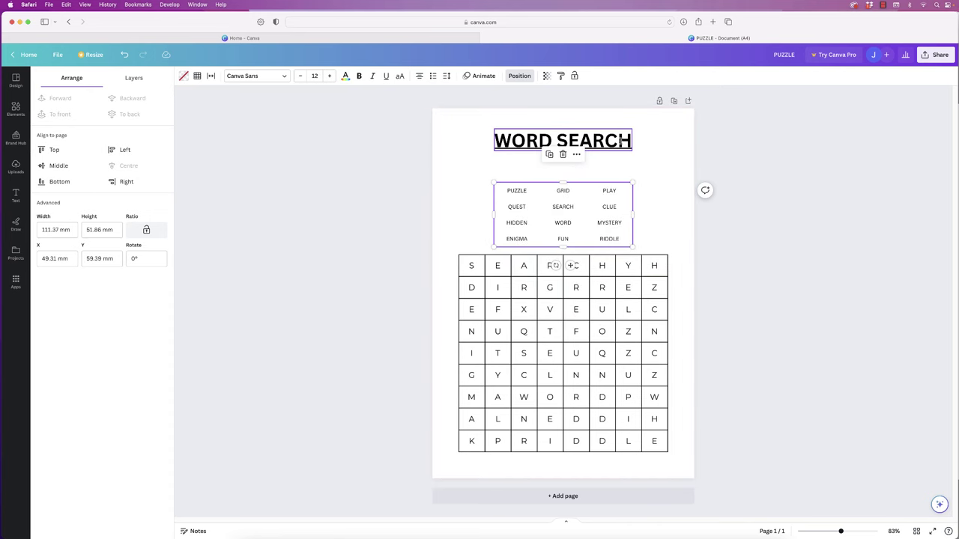
- Move the WORD SEARCH title down to a Y position of 21 mm and centre it horizontally on the page
click(622, 143)
key(Down)
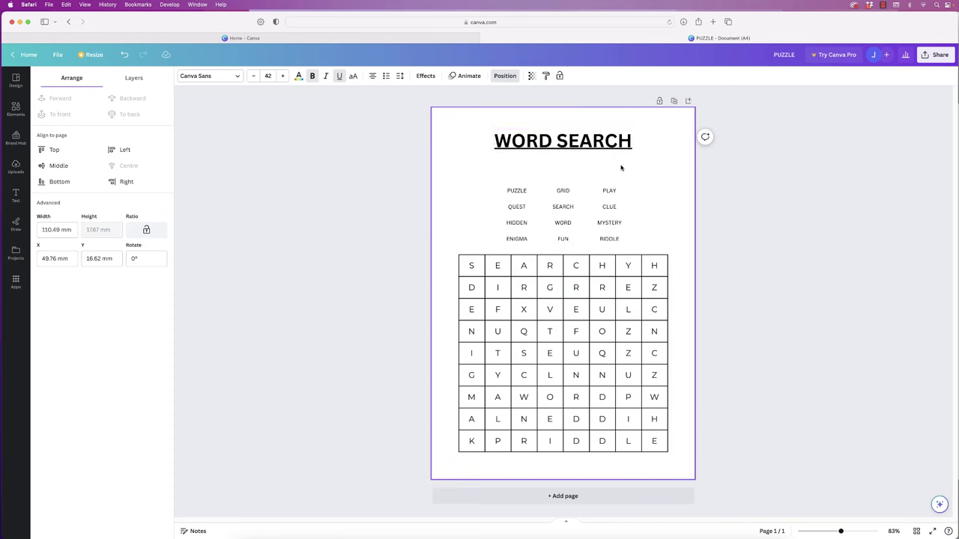
drag(572, 141, 572, 147)
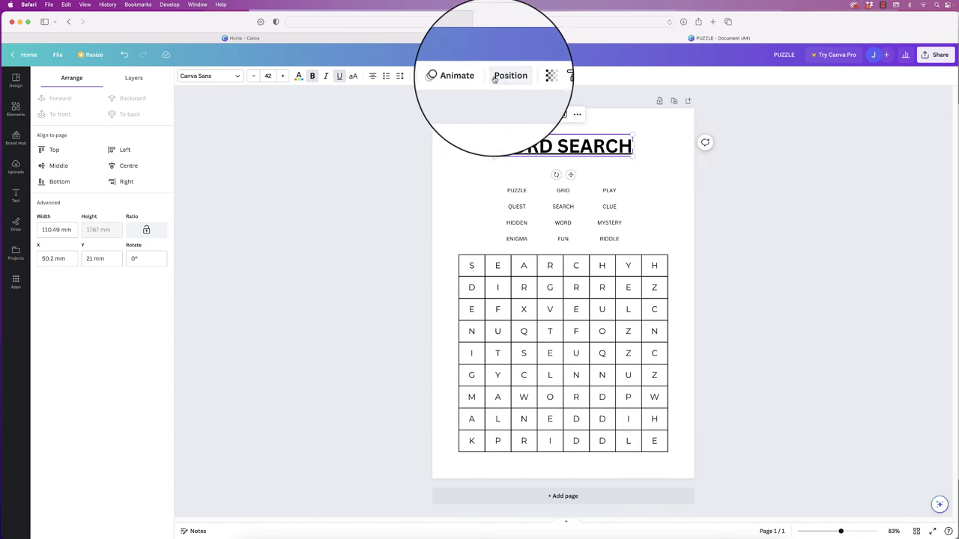
click(135, 166)
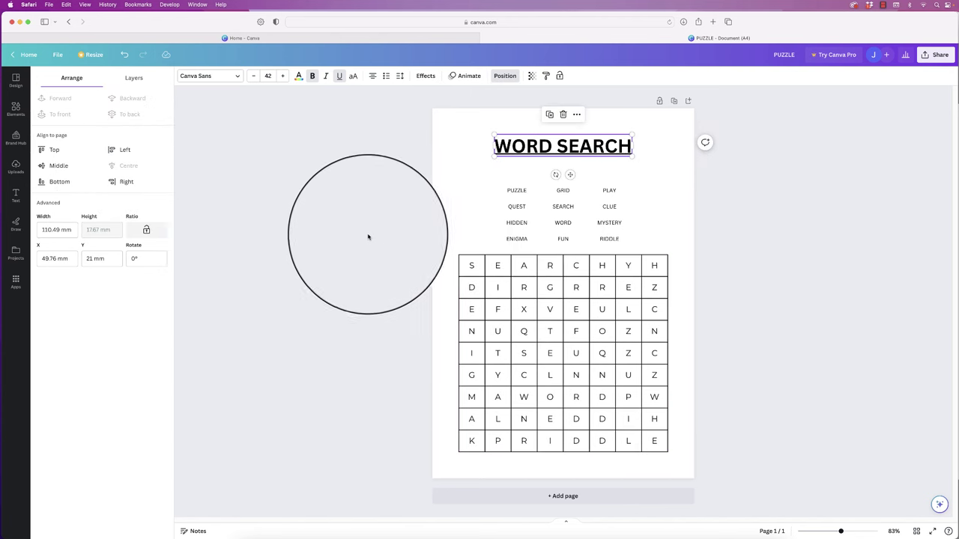
click(378, 264)
- Move the word list up so it is spaced evenly between the title and the letter grid
click(690, 264)
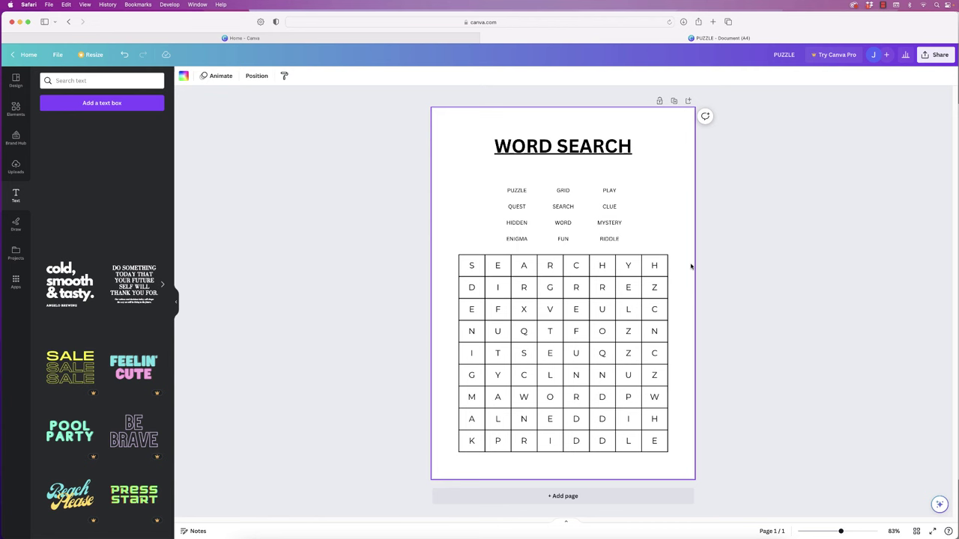
drag(603, 218, 605, 208)
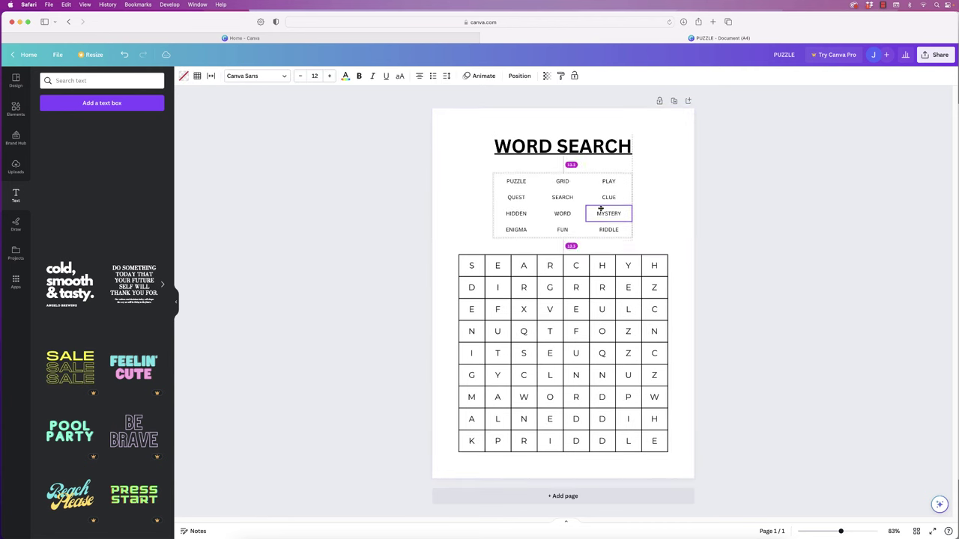
click(722, 298)
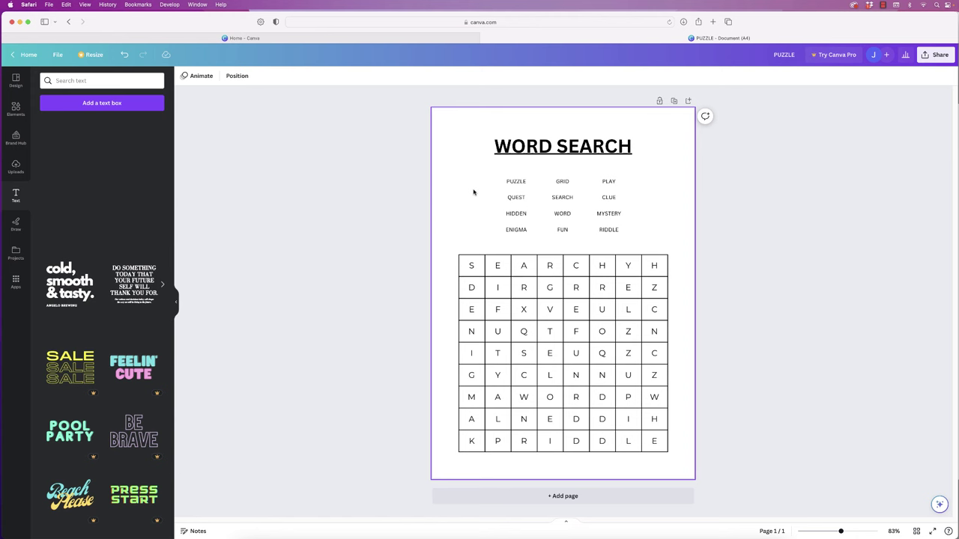
- Search the graphics elements for PINK GRADIENT
click(14, 112)
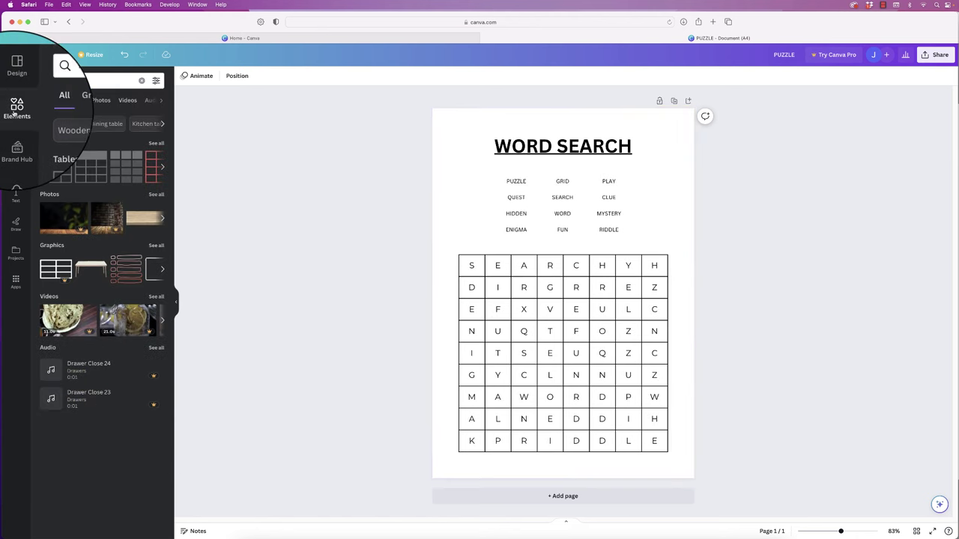
click(67, 103)
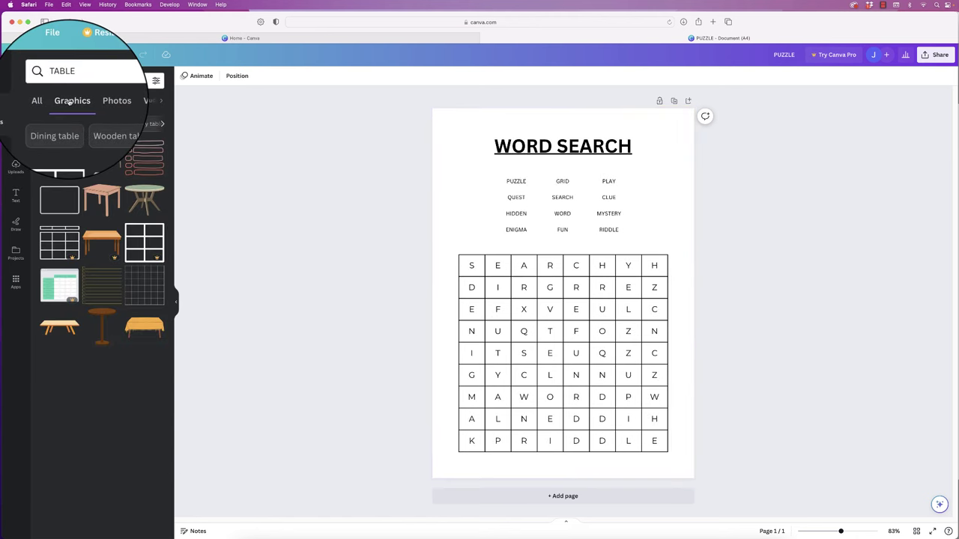
click(60, 81)
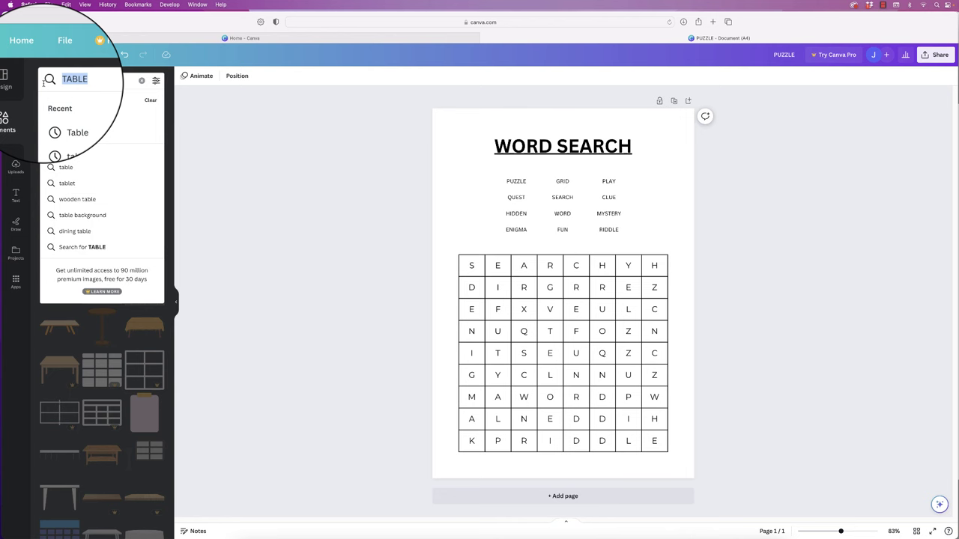
text(PINK)
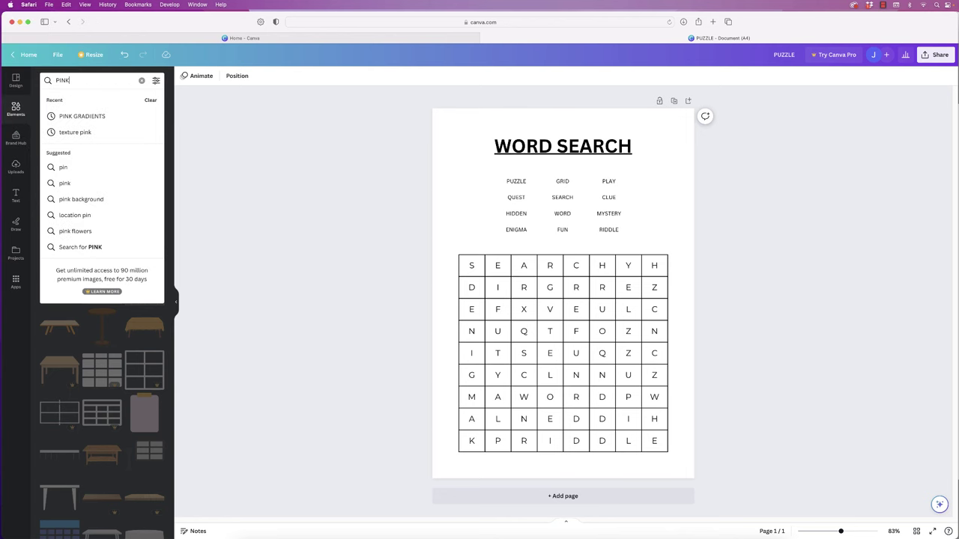
text( GRADIENT)
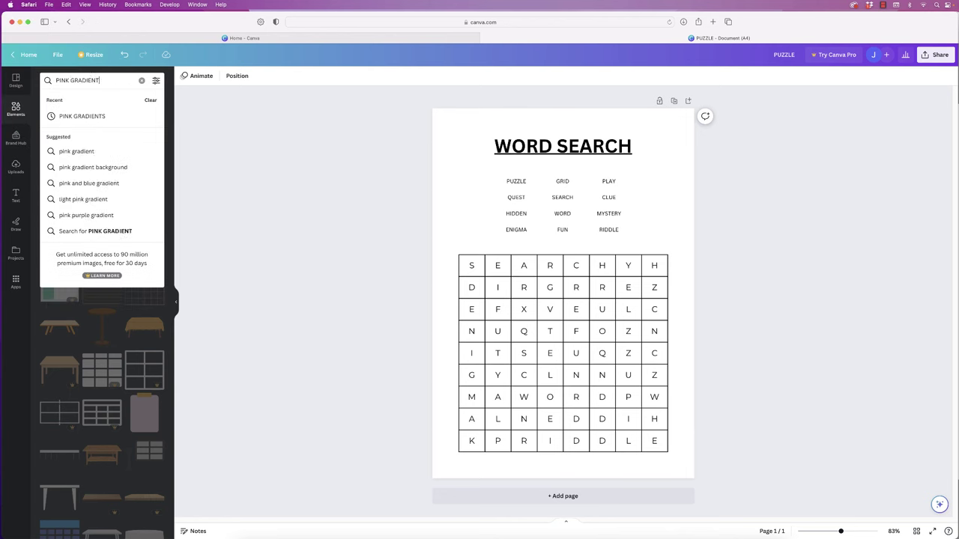
key(Return)
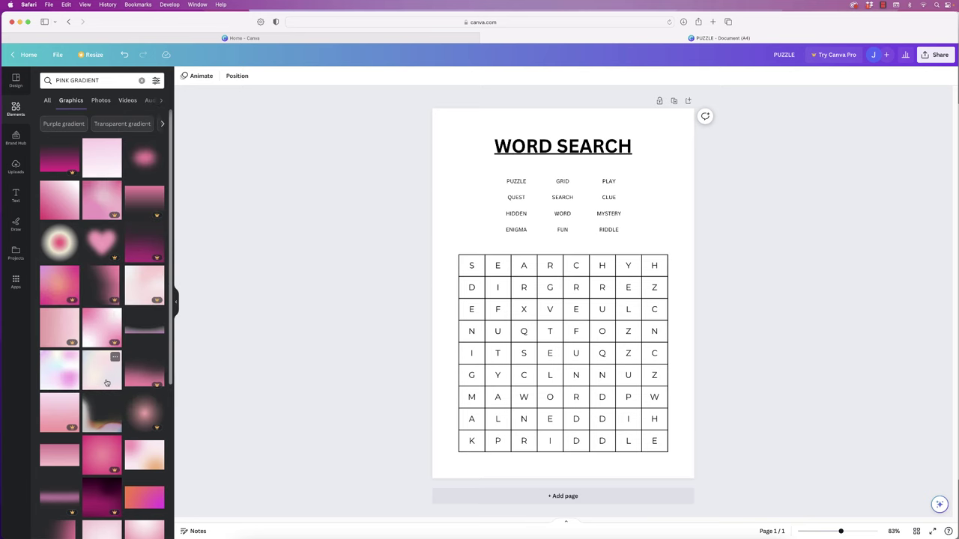
- Add the pale pink-to-white gradient and stretch it to cover the whole page, about 210 mm wide by 299 mm high
drag(96, 158, 541, 188)
drag(605, 212, 514, 180)
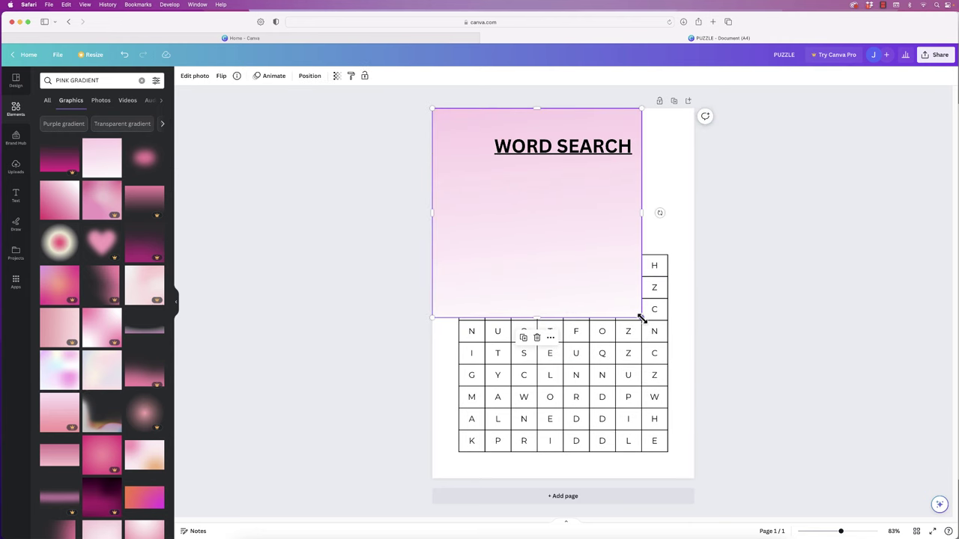
drag(642, 319, 694, 371)
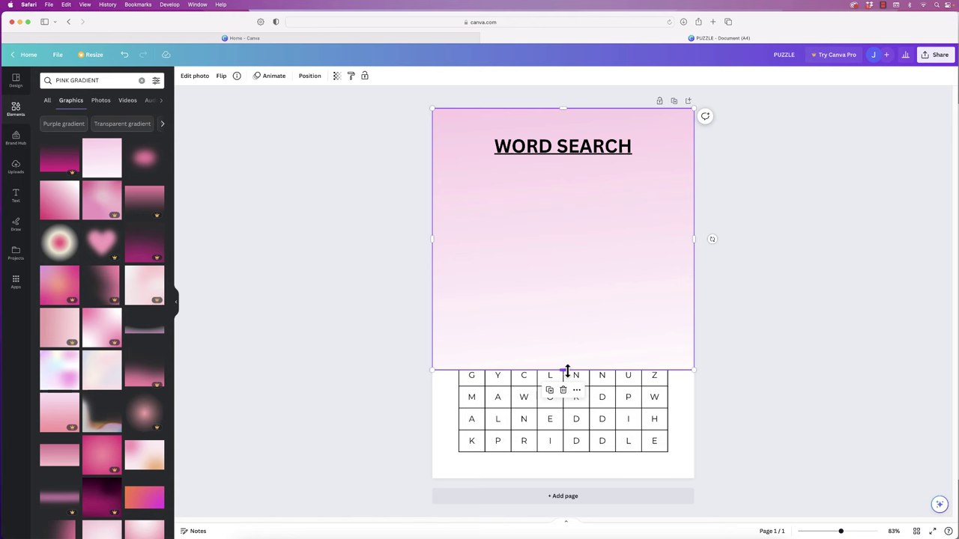
drag(563, 367, 552, 480)
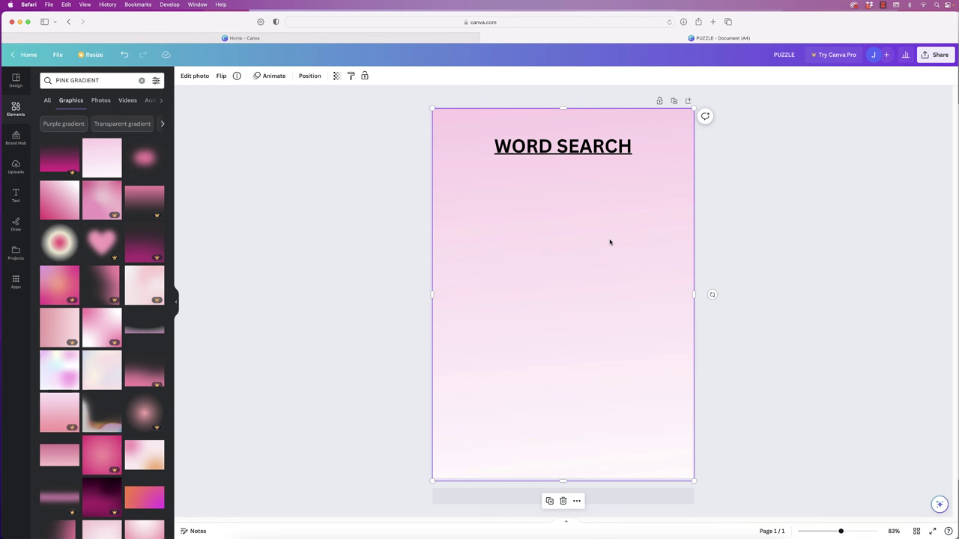
- Send the pink gradient to the back, behind the title, word list and letter grid, and deselect it
click(310, 76)
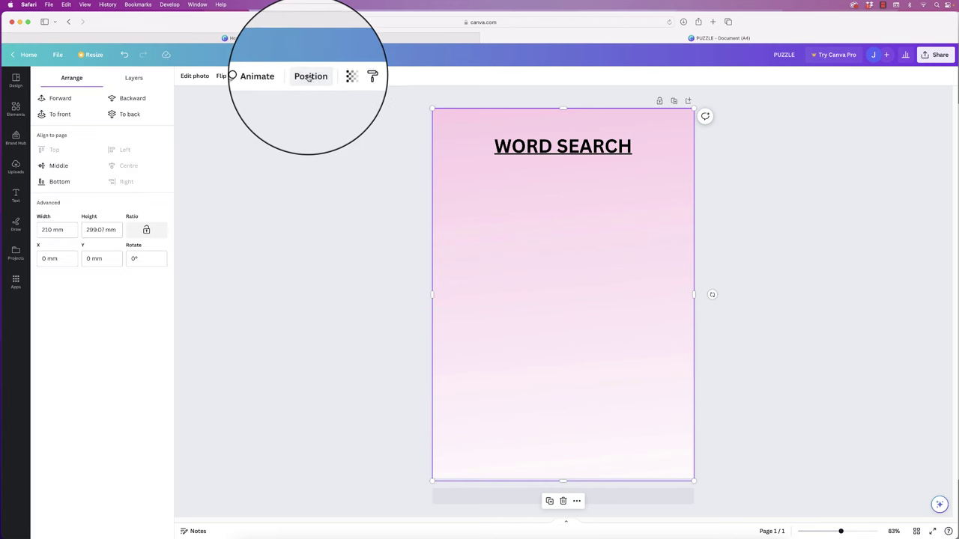
click(129, 115)
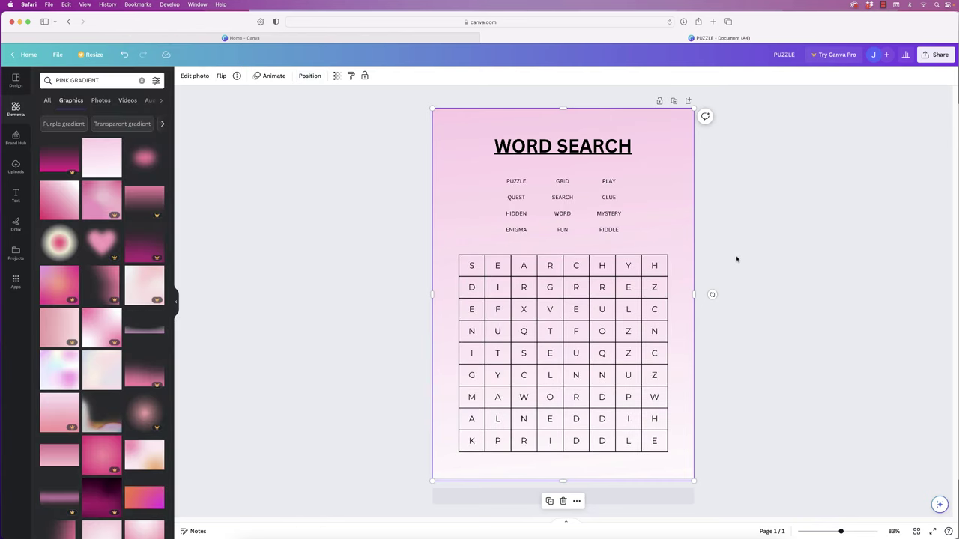
click(734, 258)
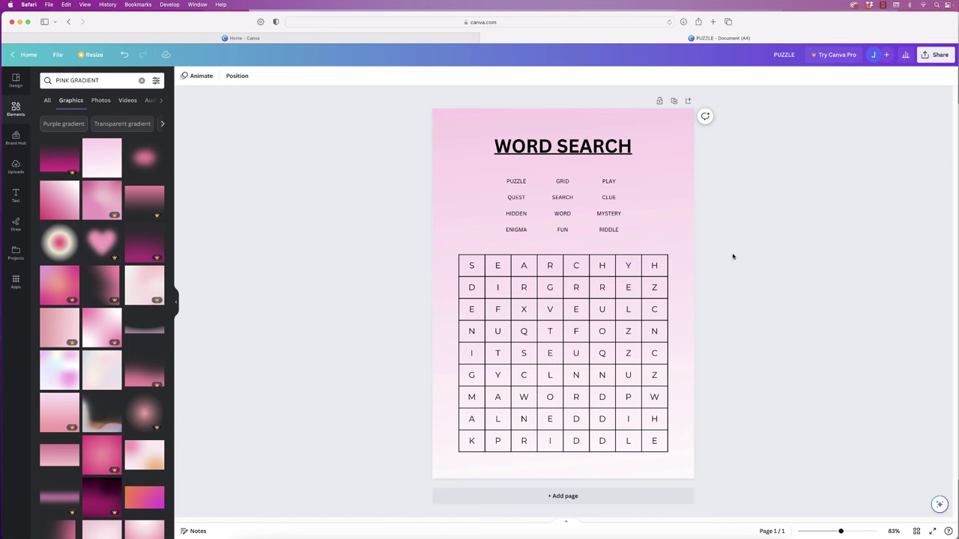
- Download the finished word search design as a JPG file
click(934, 54)
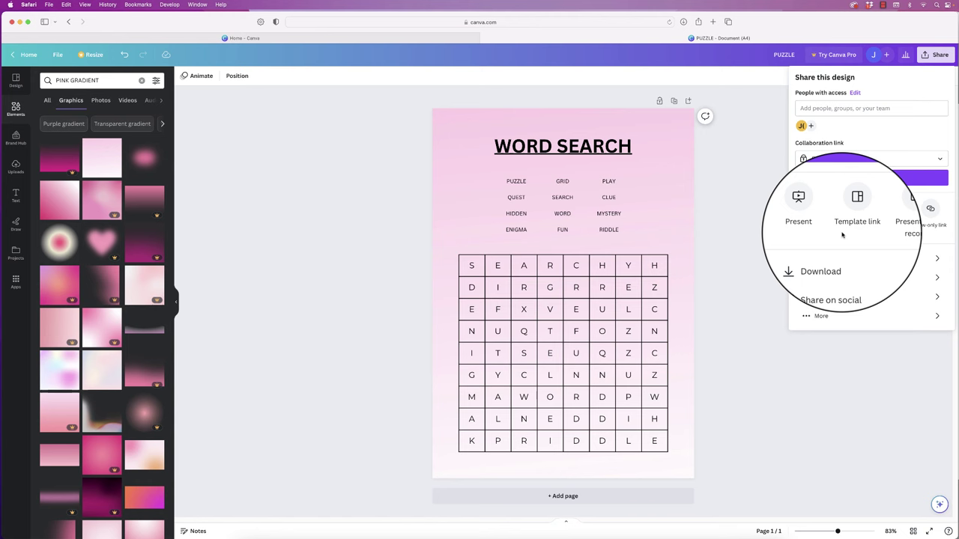
click(827, 259)
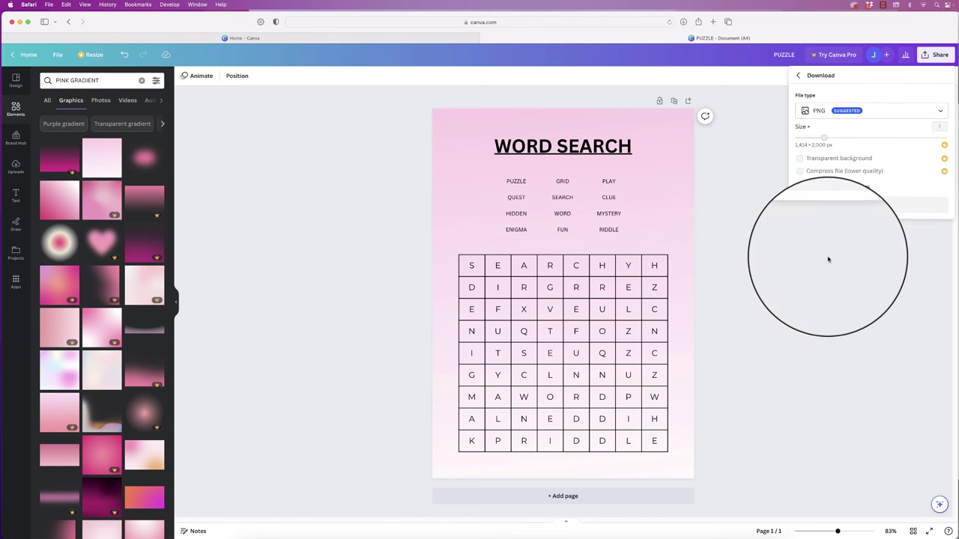
click(889, 113)
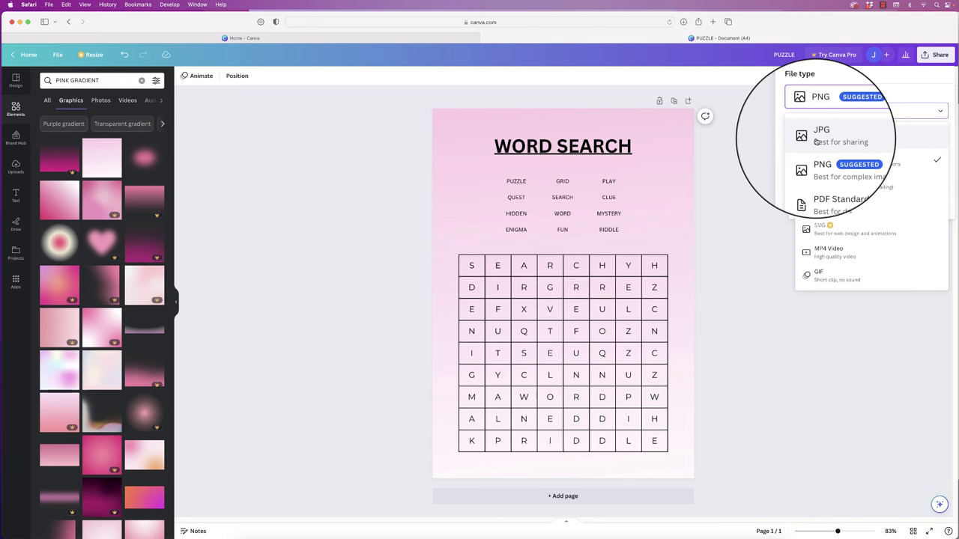
click(858, 138)
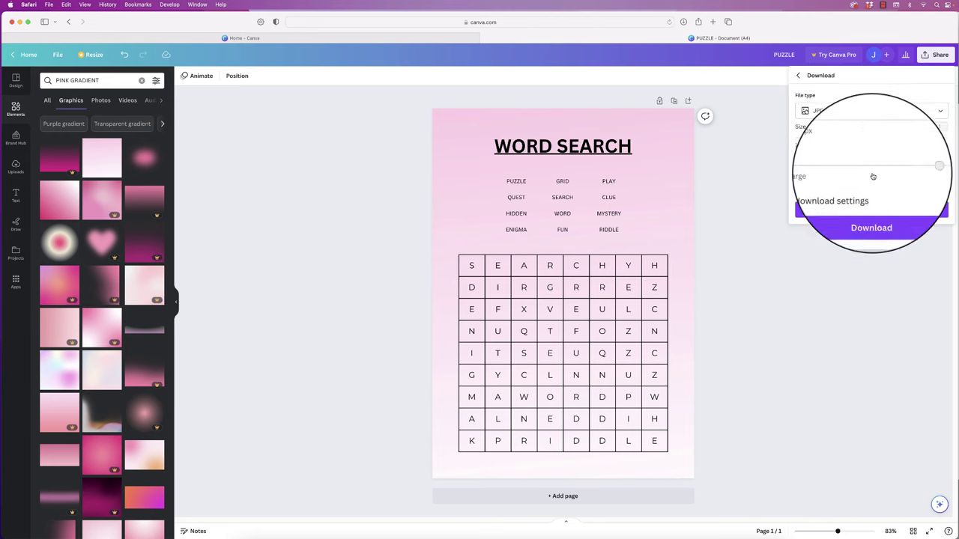
click(872, 212)
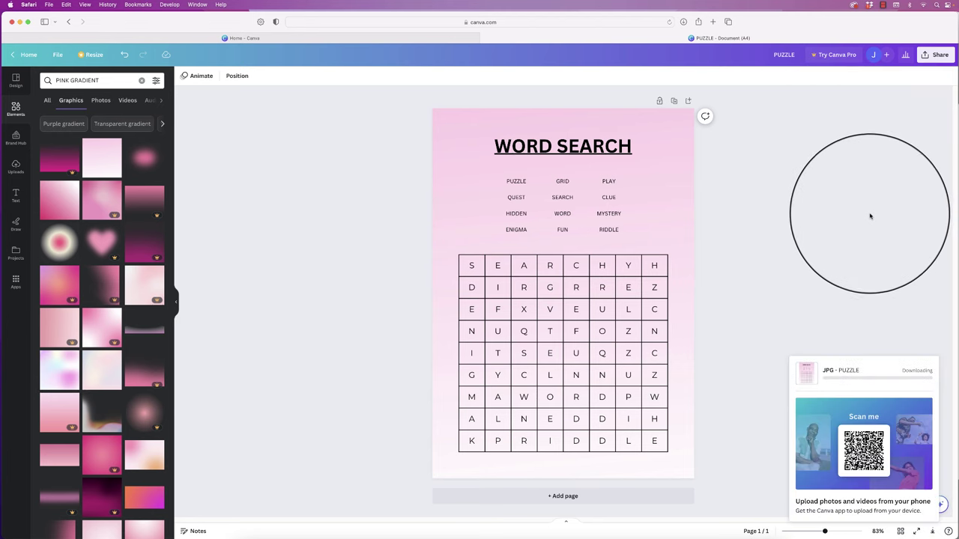